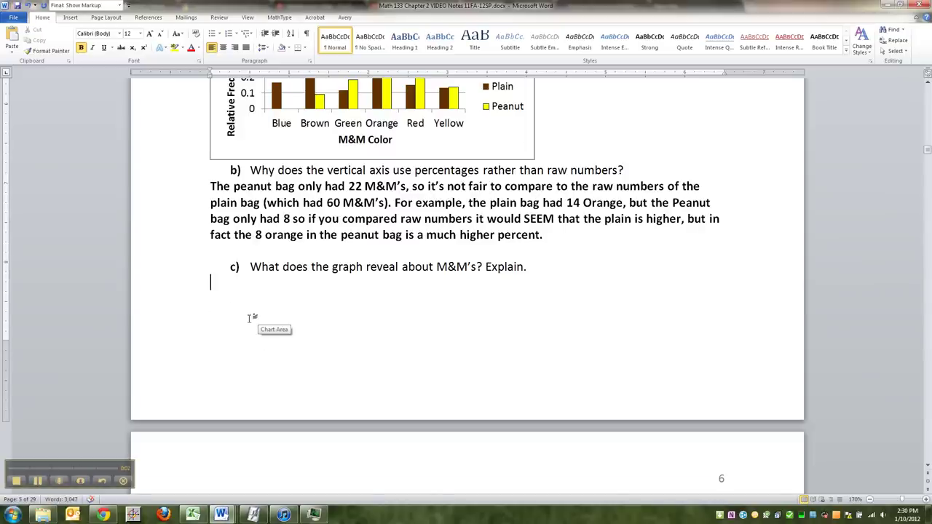
# Begin the bold c) answer with 'We can see that'
pyautogui.scroll(3, 252, 324)
pyautogui.scroll(-1, 313, 375)
pyautogui.scroll(1, 286, 233)
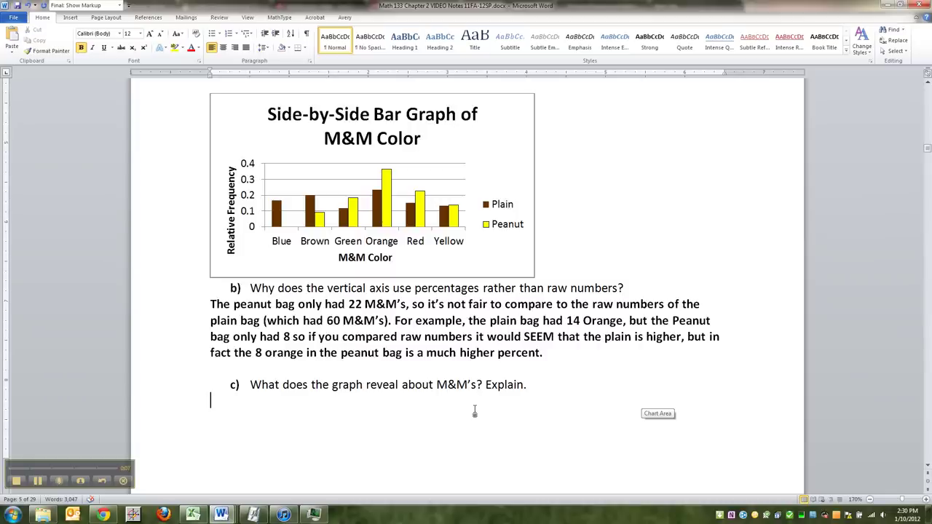
pyautogui.hotkey('ctrl', 'b')
pyautogui.write('We can')
pyautogui.press('BackSpace')
pyautogui.press('BackSpace')
pyautogui.hotkey('ctrl', 'b')
pyautogui.write('We can see that')
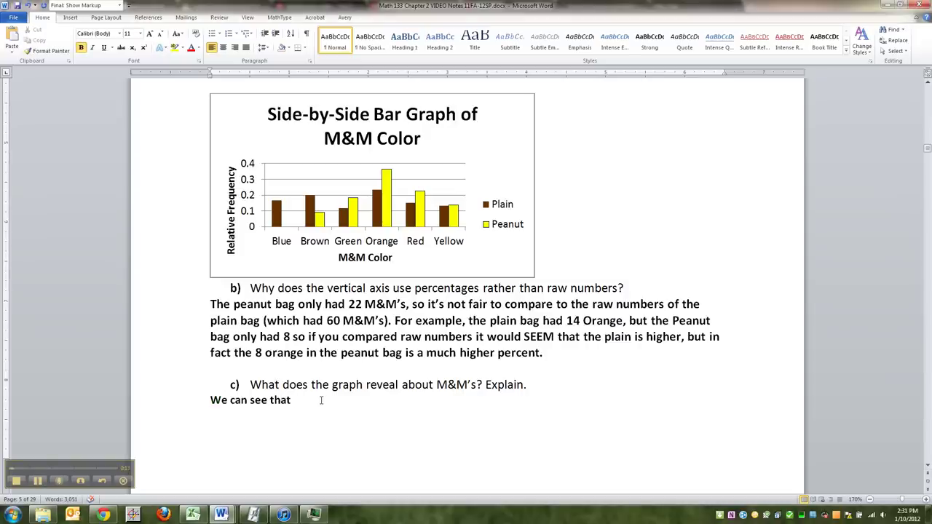
# Add that the plain bag had more blue and brown, the peanut bag more green, red, orange, yellow
pyautogui.write('the plain')
pyautogui.press('BackSpace')
pyautogui.press('BackSpace')
pyautogui.press('BackSpace')
pyautogui.press('BackSpace')
pyautogui.press('BackSpace')
pyautogui.press('BackSpace')
pyautogui.press('BackSpace')
pyautogui.press('BackSpace')
pyautogui.press('BackSpace')
pyautogui.press('BackSpace')
pyautogui.press('BackSpace')
pyautogui.write('the plain bag ')
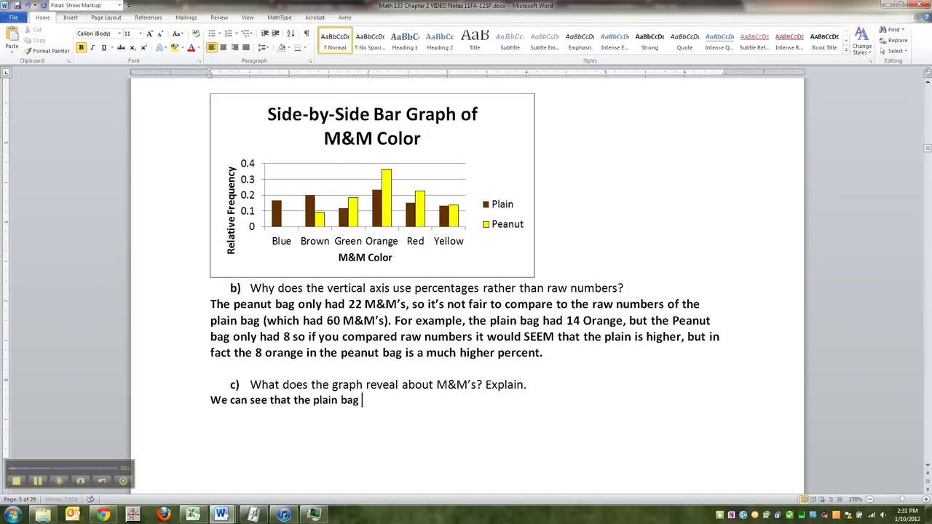
pyautogui.write('had proportionally more blue')
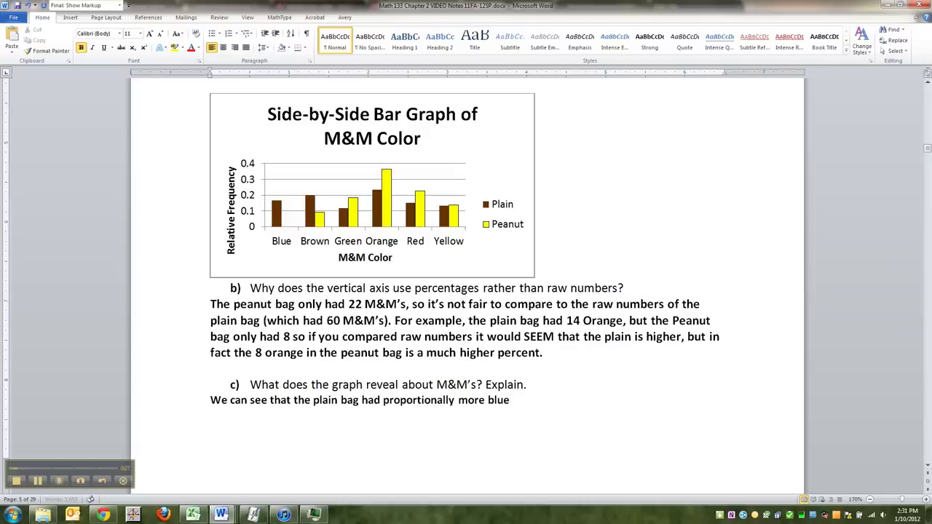
pyautogui.write(' and bro')
pyautogui.write('wn, btu')
pyautogui.write('e')
pyautogui.press('BackSpace')
pyautogui.press('BackSpace')
pyautogui.press('BackSpace')
pyautogui.write('ut')
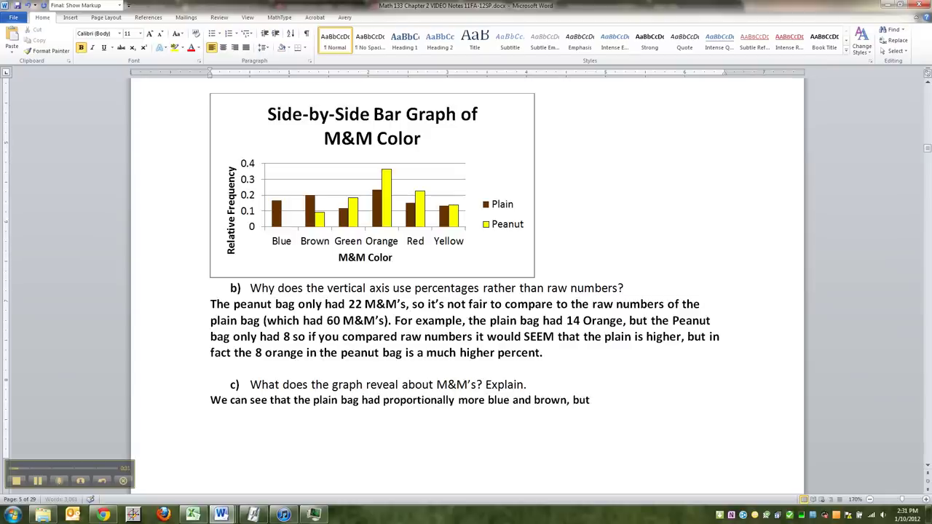
pyautogui.write(' the peanut bag had more')
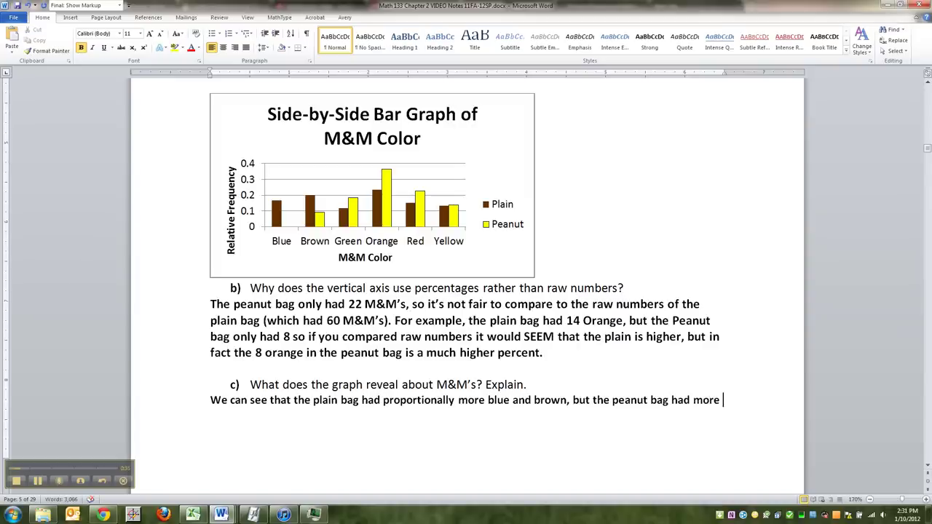
pyautogui.write(' green, red, orange, a')
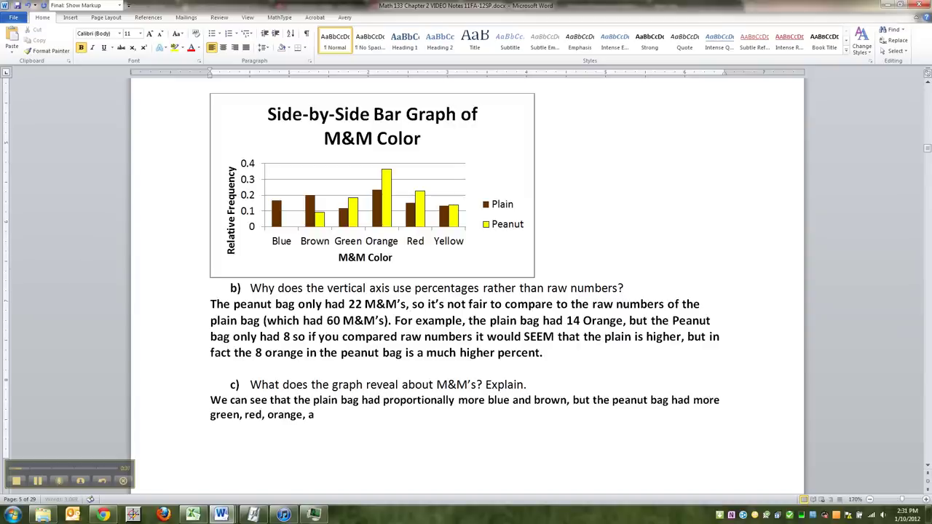
pyautogui.write('nd eyyellow. The bigge')
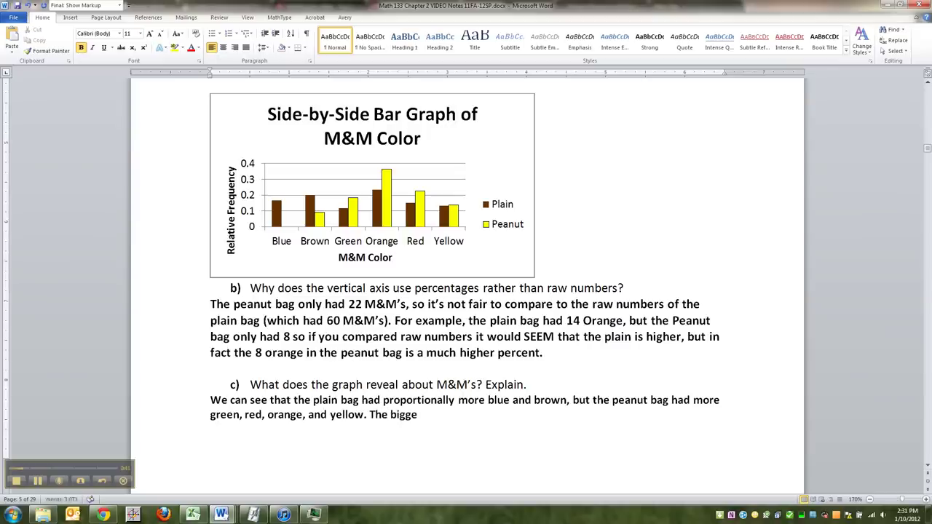
pyautogui.write('st differences betw')
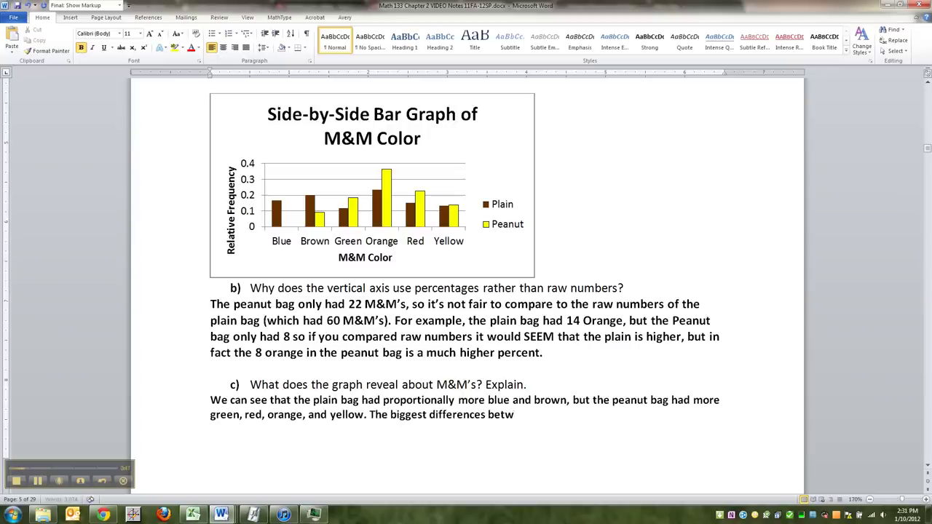
pyautogui.write('een the bag')
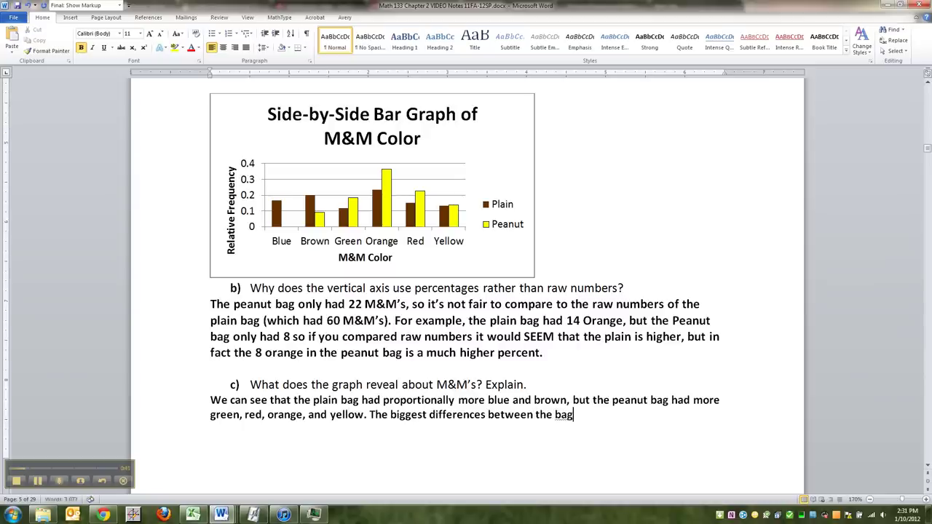
pyautogui.write('s was probably')
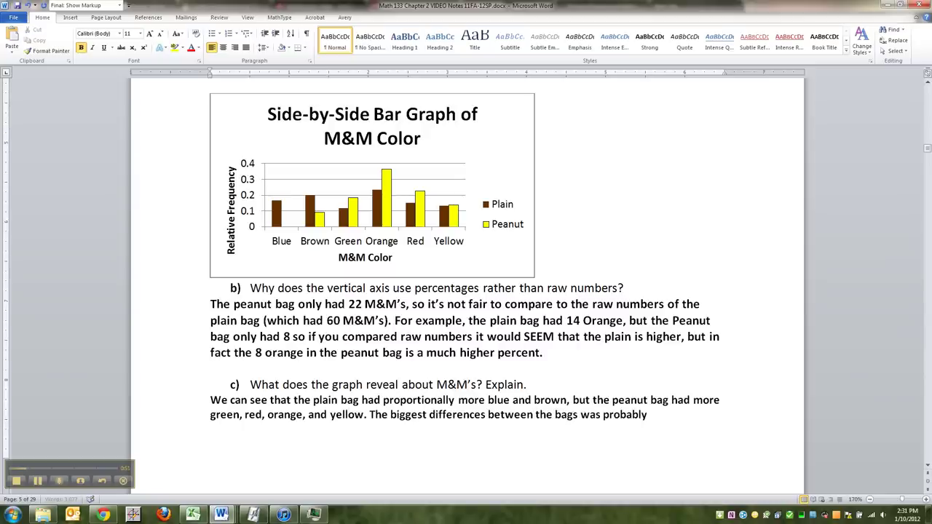
pyautogui.write(' "B')
pyautogui.write('lue"')
pyautogui.write(' as')
pyautogui.write(' that co')
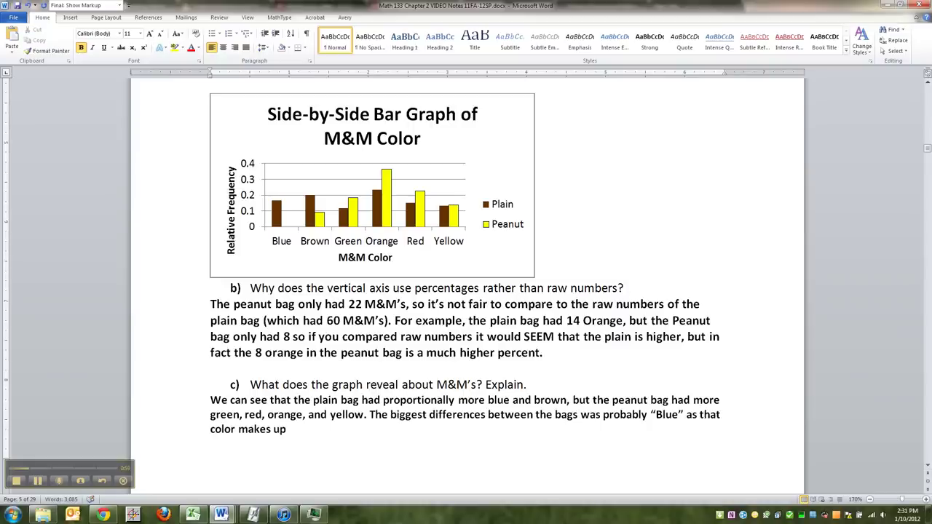
pyautogui.write('lor makes up about 17% ot')
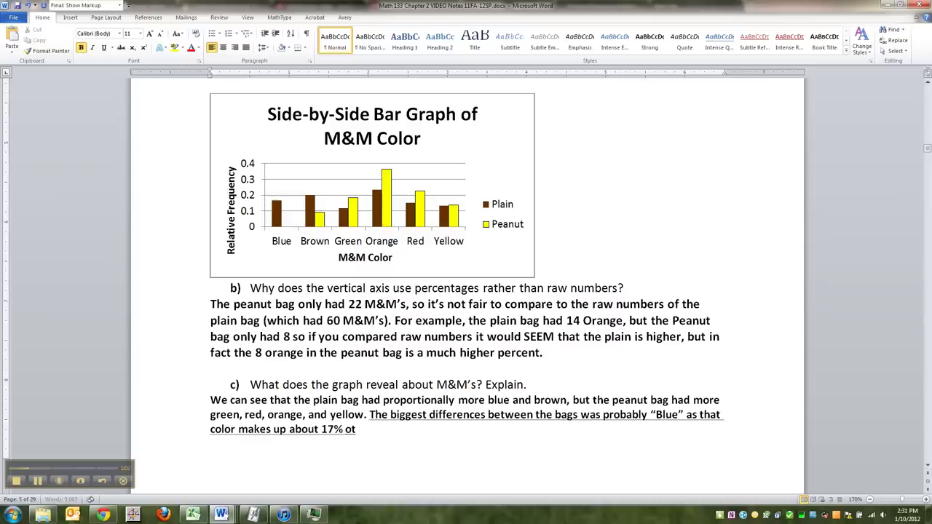
pyautogui.write('ff the plain bag but')
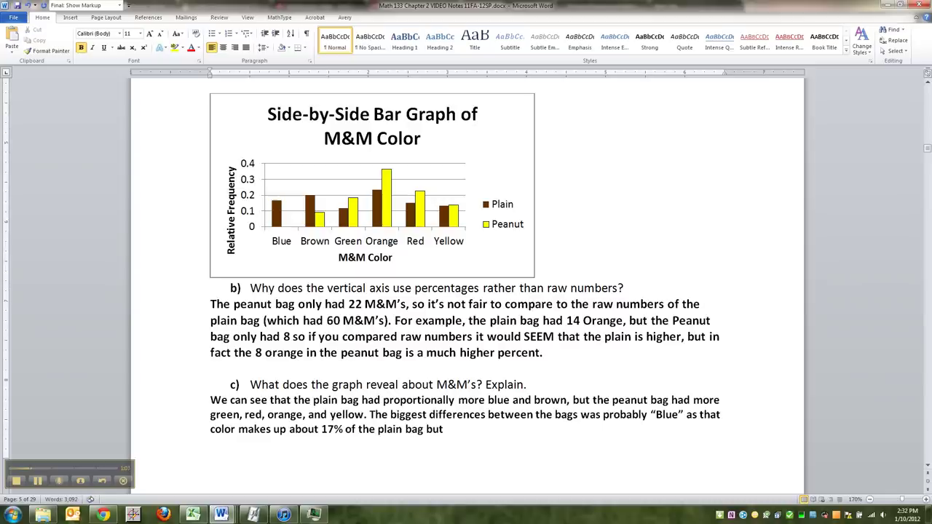
pyautogui.write(' 0% of the peanutbag')
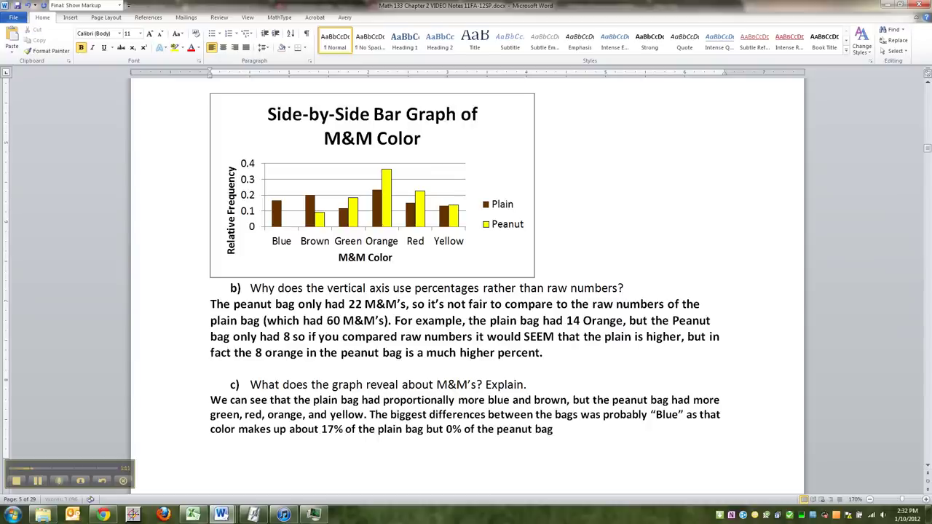
pyautogui.write(' (possibly a fluke).')
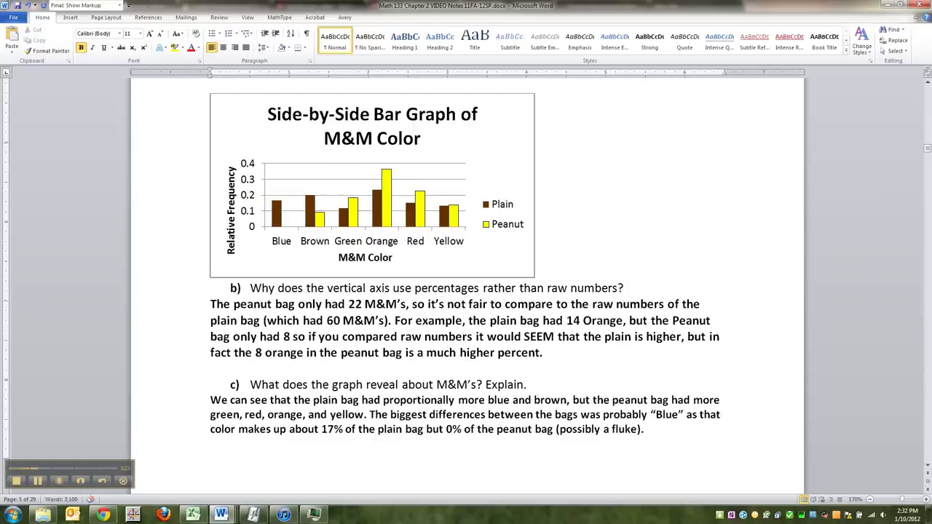
# Note Blue as the biggest difference: about 17% of plain versus 0% of peanut, possibly a fluke
pyautogui.scroll(-3, 527, 354)
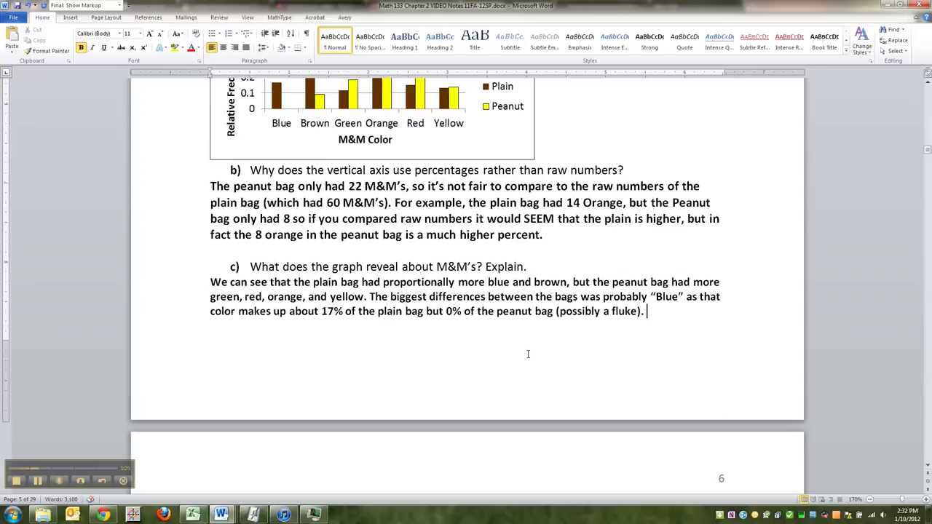
# Begin the caveat: only two bags, so much larger samples/bags are needed to make judgements
pyautogui.write('W')
pyautogui.press('BackSpace')
pyautogui.press('BackSpace')
pyautogui.write('This is a only a graph')
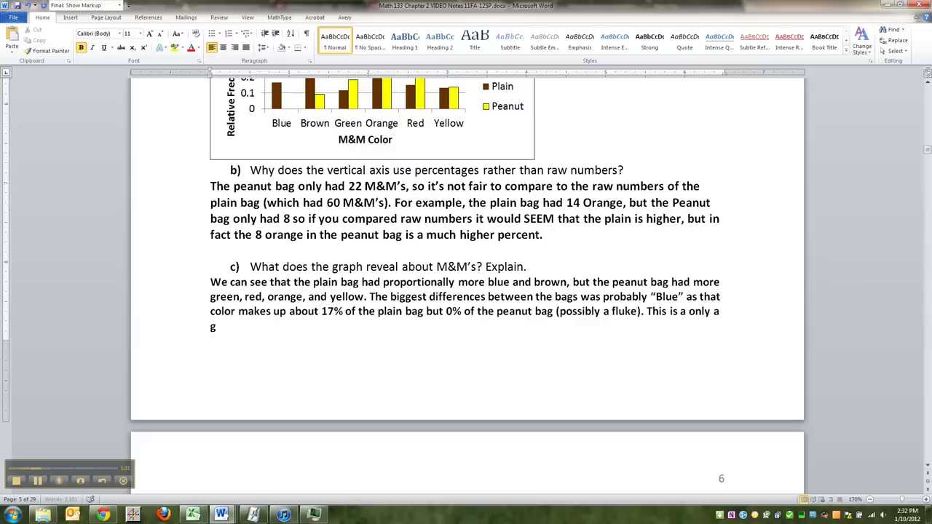
pyautogui.write(' for our two bags a')
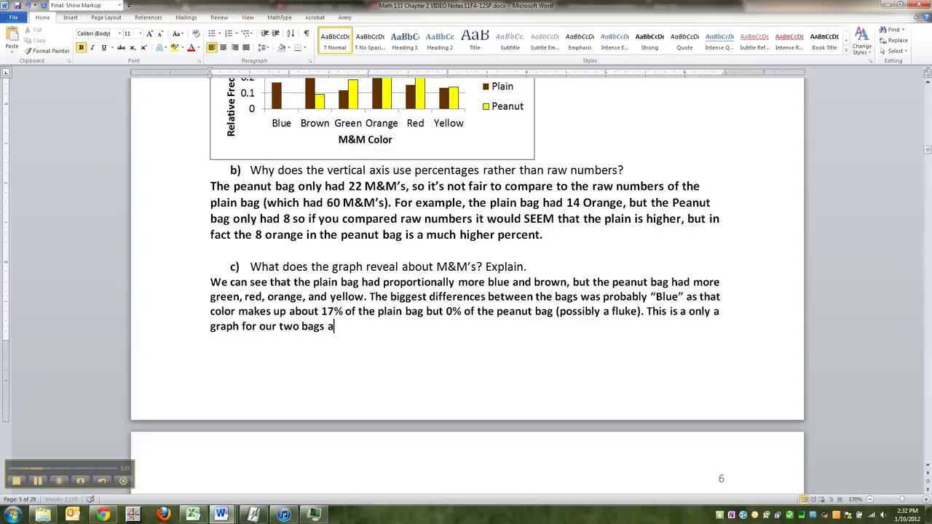
pyautogui.write('nd we would neem a')
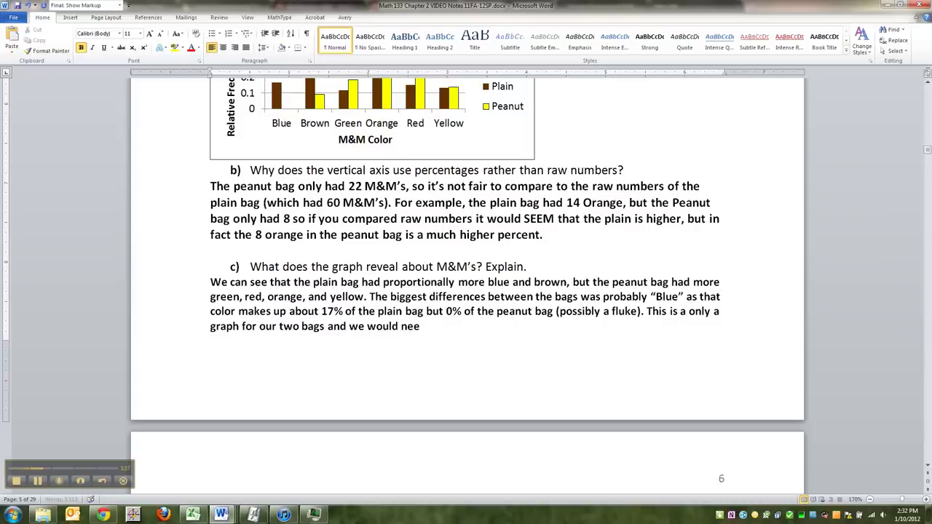
pyautogui.press('BackSpace')
pyautogui.press('BackSpace')
pyautogui.press('BackSpace')
pyautogui.write('d much large sample')
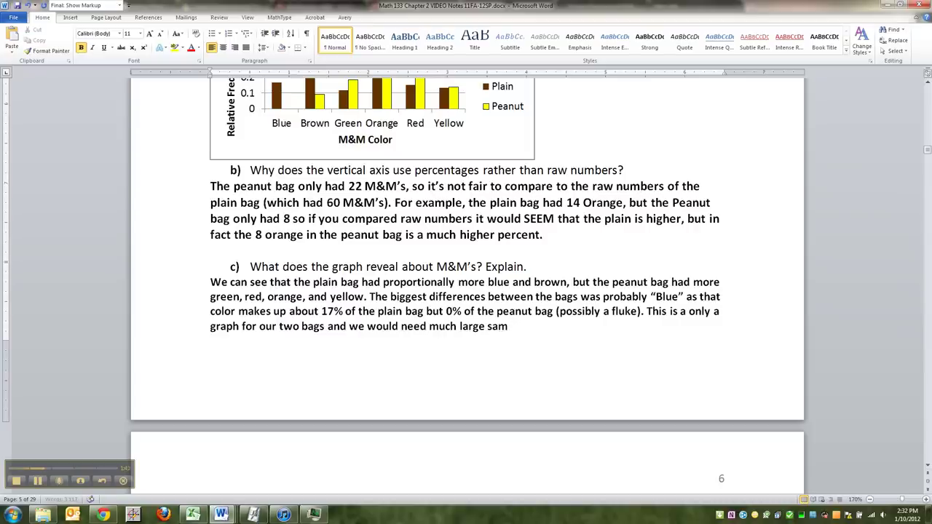
pyautogui.press('BackSpace')
pyautogui.press('BackSpace')
pyautogui.press('BackSpace')
pyautogui.press('BackSpace')
pyautogui.write('r samples/bags')
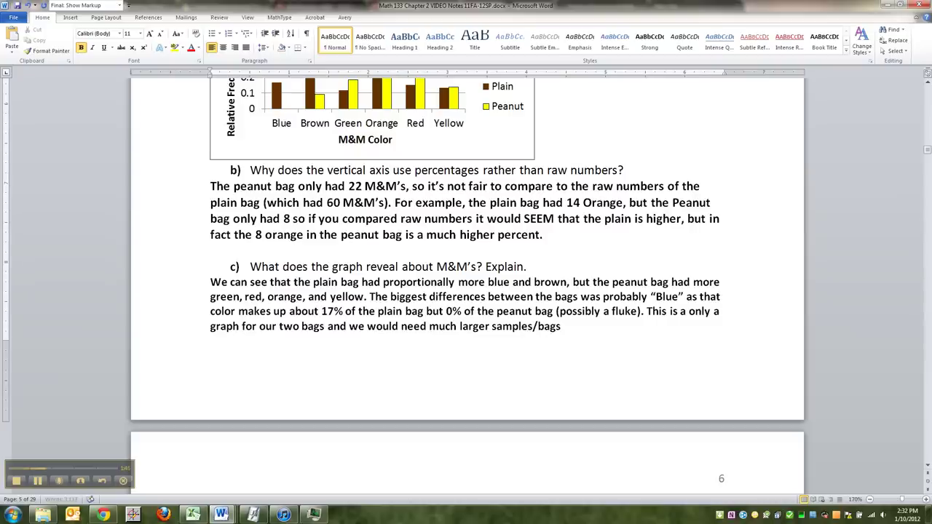
pyautogui.write(' to make')
pyautogui.write(' jud')
pyautogui.press('BackSpace')
pyautogui.write('judgements')
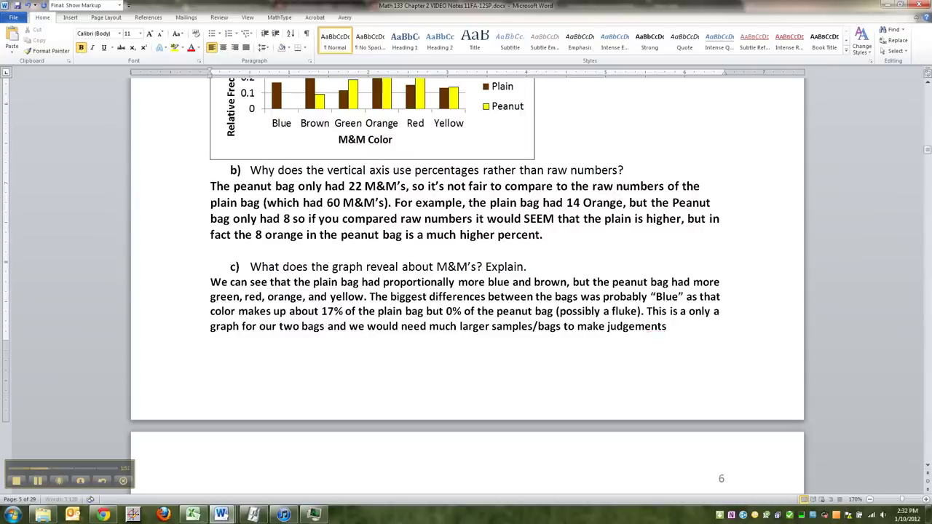
pyautogui.write(' abo')
# Finish the sentence with 'about plain and peanut M&M's in general'
pyautogui.press('BackSpace')
pyautogui.press('BackSpace')
pyautogui.press('BackSpace')
pyautogui.press('BackSpace')
pyautogui.press('BackSpace')
pyautogui.press('BackSpace')
pyautogui.press('BackSpace')
pyautogui.press('BackSpace')
pyautogui.press('BackSpace')
pyautogui.press('BackSpace')
pyautogui.write('dments about')
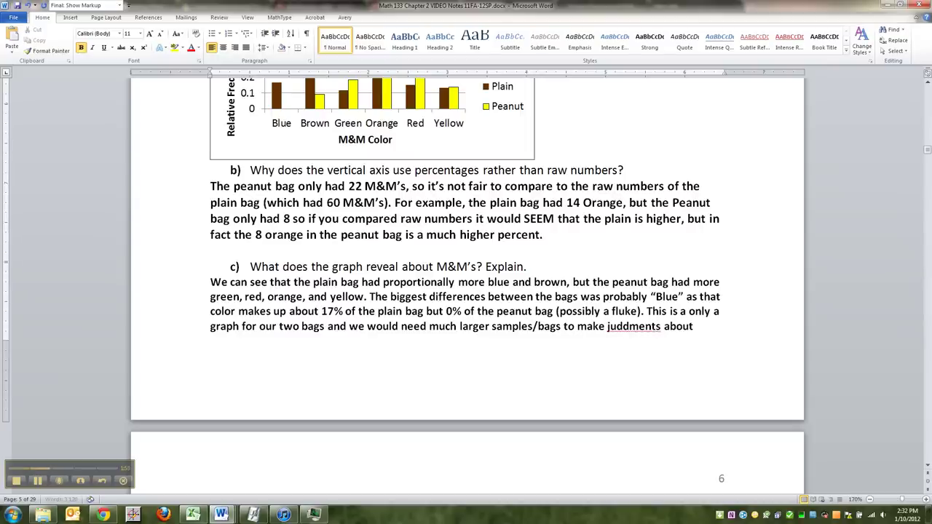
pyautogui.write(' plain a')
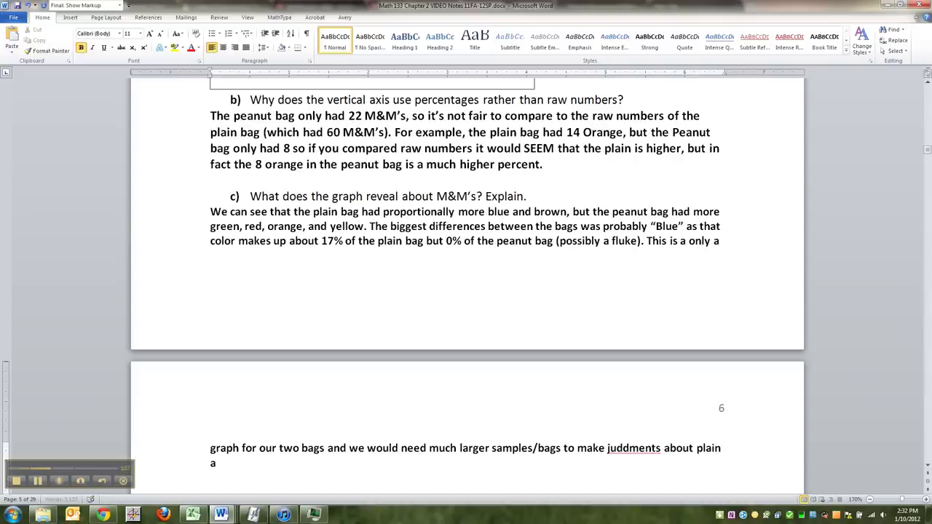
pyautogui.write('d m')
pyautogui.press('BackSpace')
pyautogui.press('BackSpace')
pyautogui.write('nd peanut m')
pyautogui.press('BackSpace')
pyautogui.write('M?')
pyautogui.press('BackSpace')
pyautogui.write("&M'")
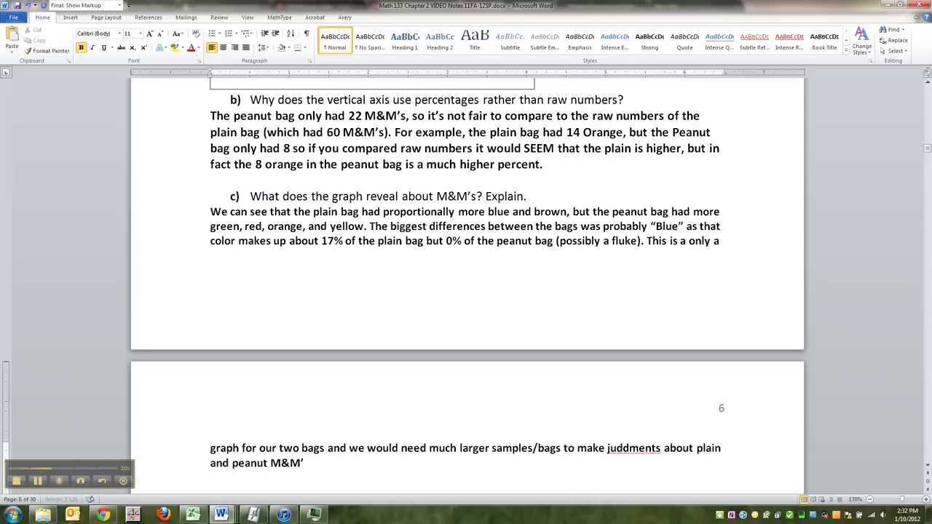
pyautogui.write('s in genear')
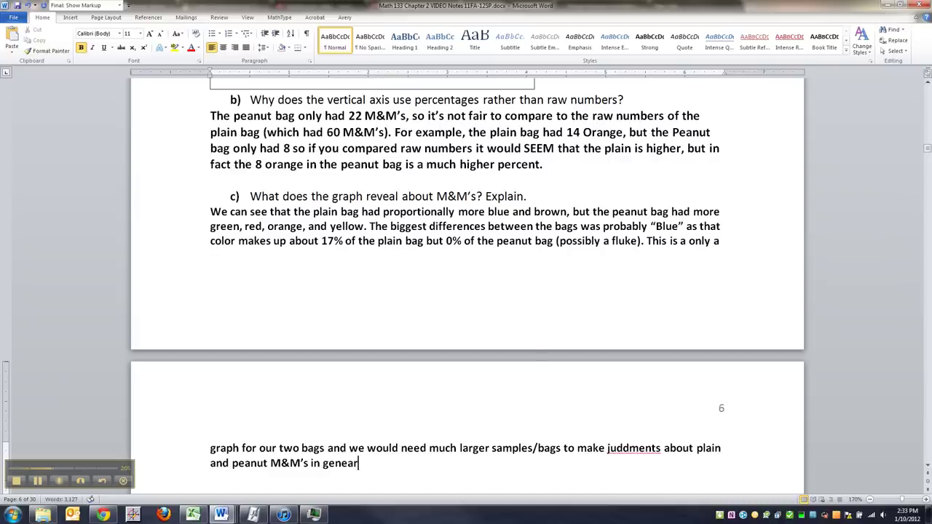
pyautogui.press('BackSpace')
pyautogui.press('BackSpace')
pyautogui.write('ra')
pyautogui.scroll(4, 466, 255)
# Delete the blank line above question c)
pyautogui.scroll(-3, 466, 255)
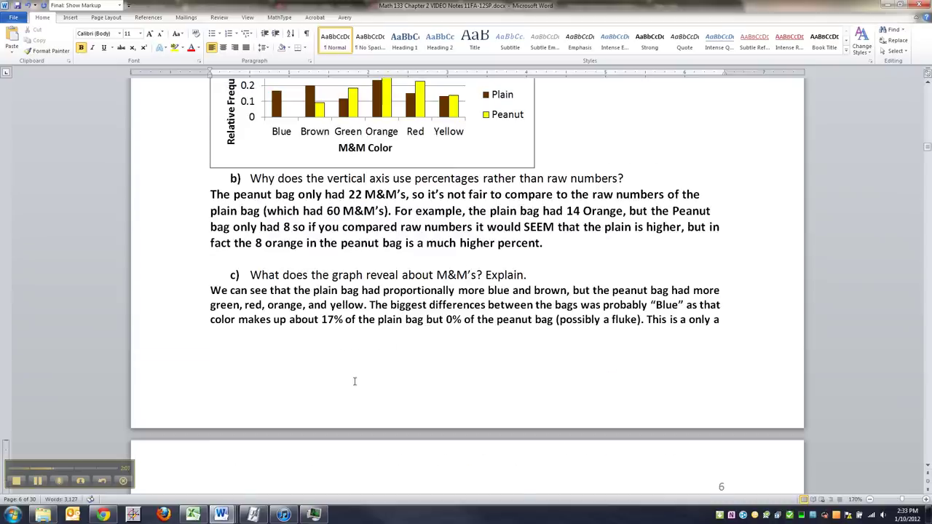
pyautogui.click(295, 257)
pyautogui.press('Delete')
# Correct the misspelling 'juddments' to 'judgments' using the spelling suggestion
pyautogui.click(390, 339)
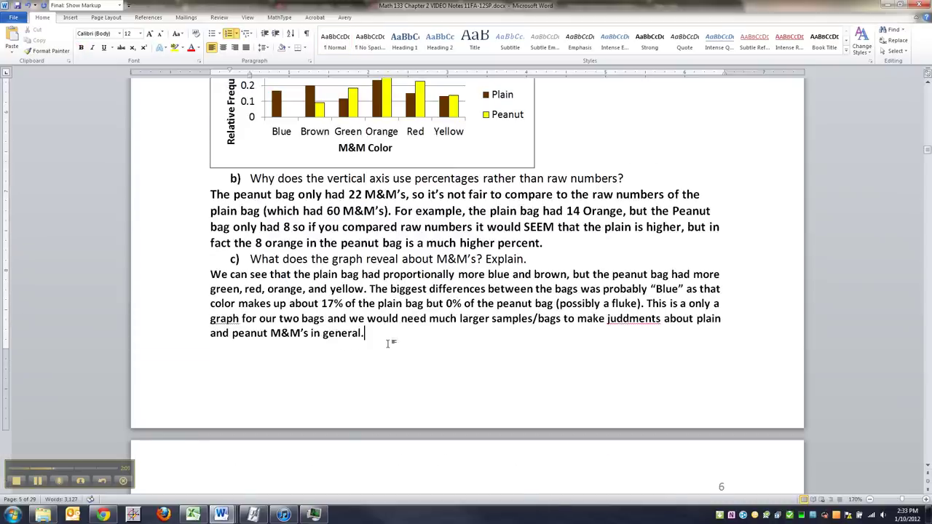
pyautogui.rightClick(617, 318)
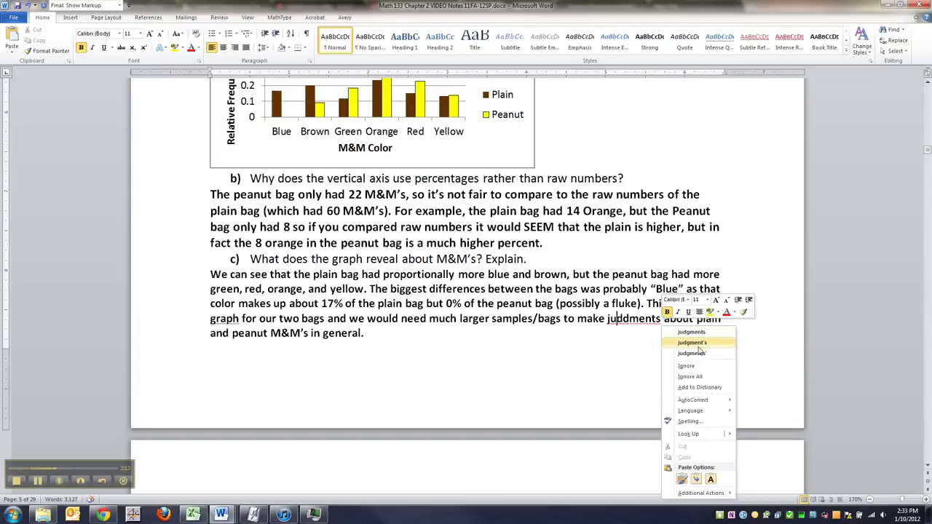
pyautogui.click(693, 332)
pyautogui.click(575, 333)
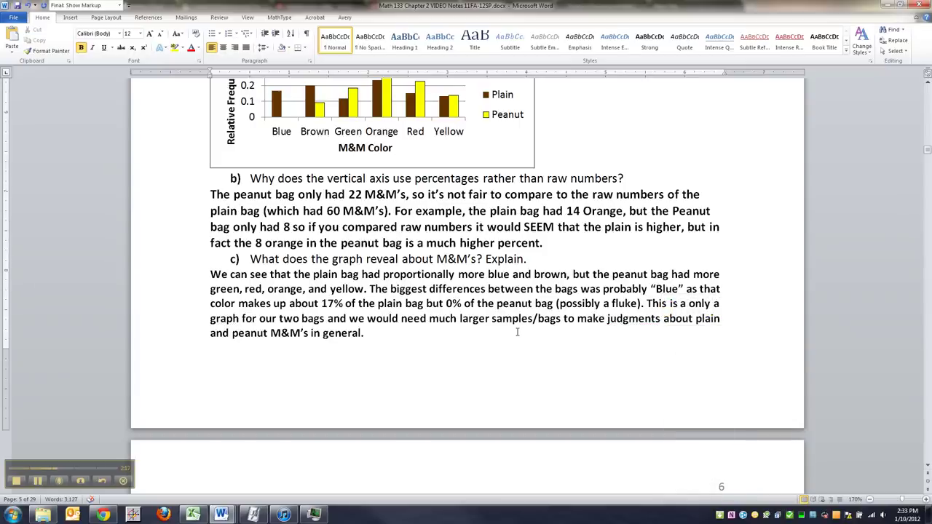
pyautogui.scroll(3, 518, 332)
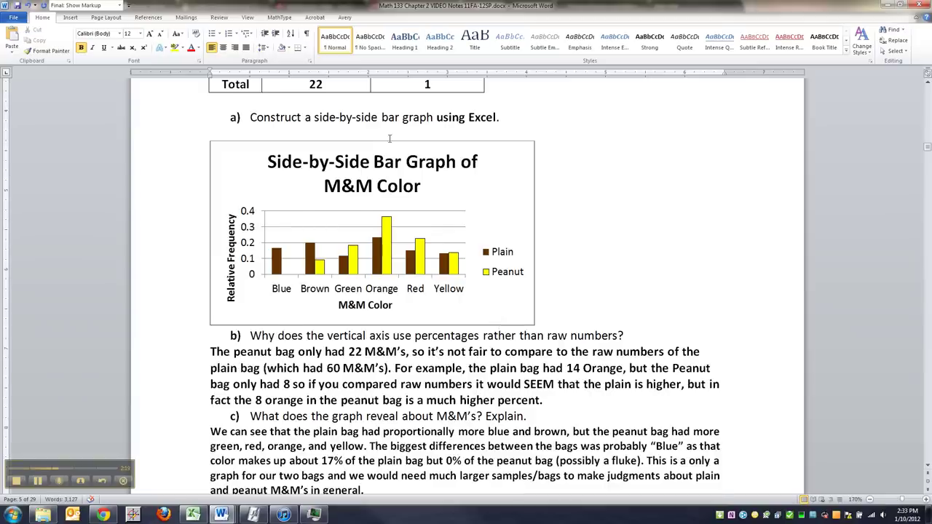
pyautogui.scroll(-3, 521, 333)
pyautogui.scroll(-1, 522, 306)
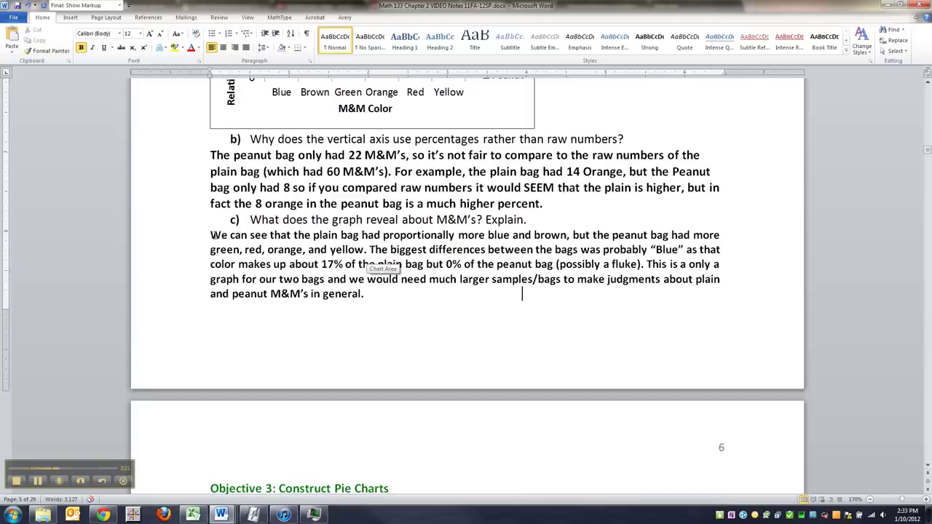
# Set the c) and b) answer paragraphs to 10 pt font
pyautogui.moveTo(213, 234); pyautogui.dragTo(368, 295)
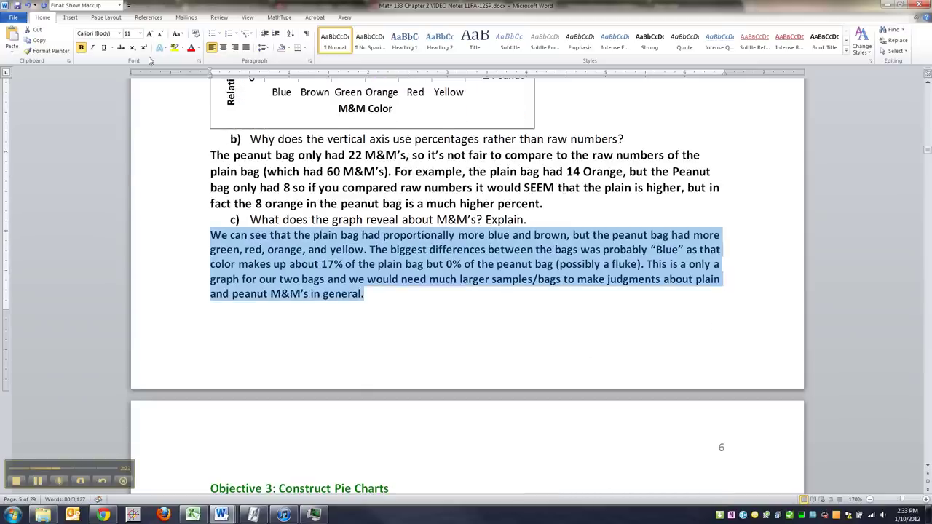
pyautogui.click(138, 33)
pyautogui.click(128, 60)
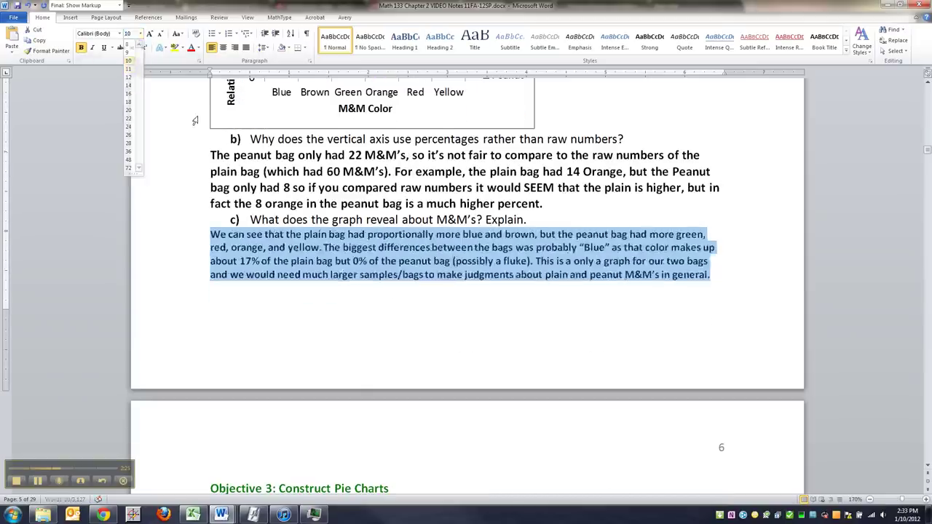
pyautogui.click(447, 248)
pyautogui.moveTo(546, 204); pyautogui.dragTo(174, 162)
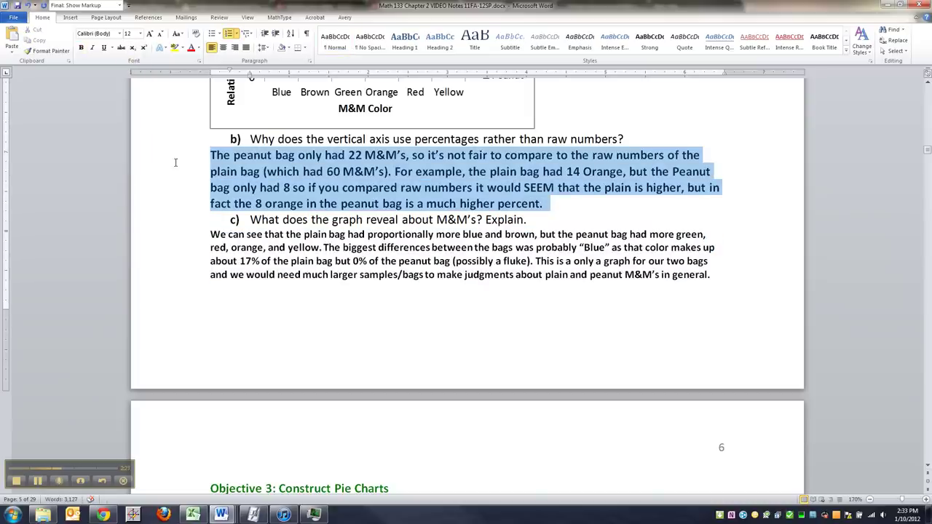
pyautogui.click(139, 33)
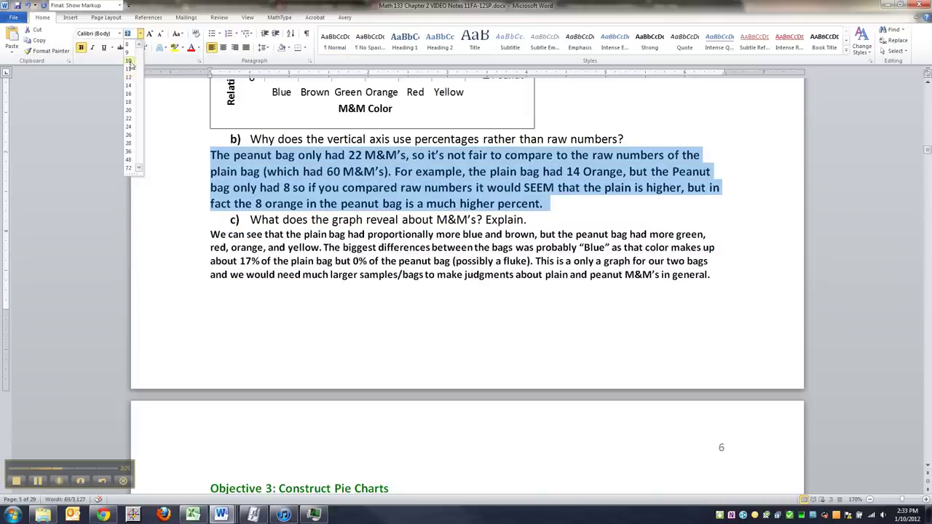
pyautogui.click(130, 61)
pyautogui.click(339, 169)
# Add a blank line after 'percent.' at the end of the b) answer
pyautogui.scroll(2, 340, 219)
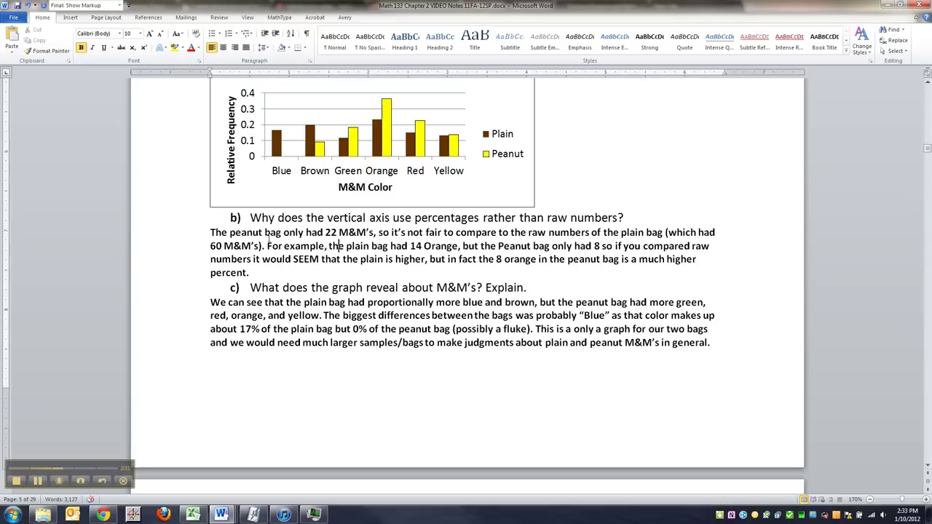
pyautogui.click(254, 276)
pyautogui.press('Return')
pyautogui.click(652, 221)
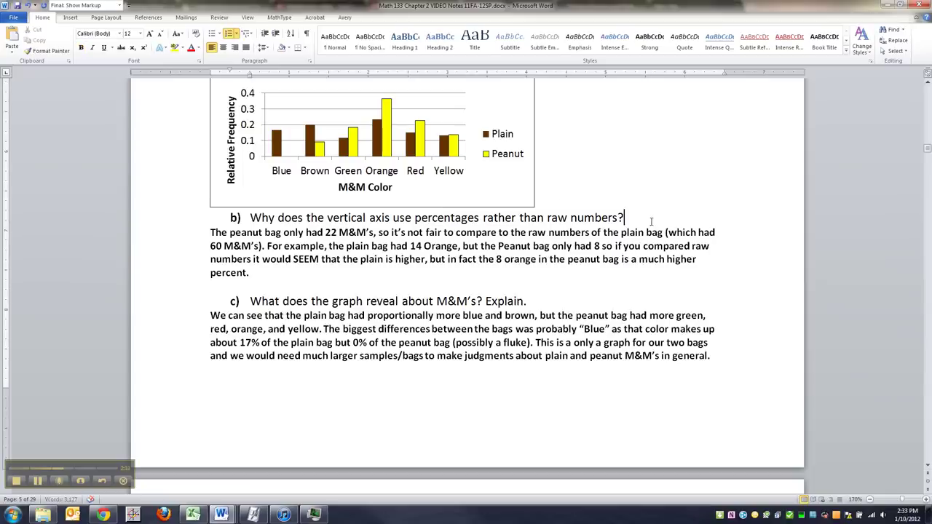
pyautogui.moveTo(393, 109)
# Insert a blank line after question b), removing the automatic c) numbering
pyautogui.press('Return')
pyautogui.press('BackSpace')
pyautogui.scroll(-3, 458, 275)
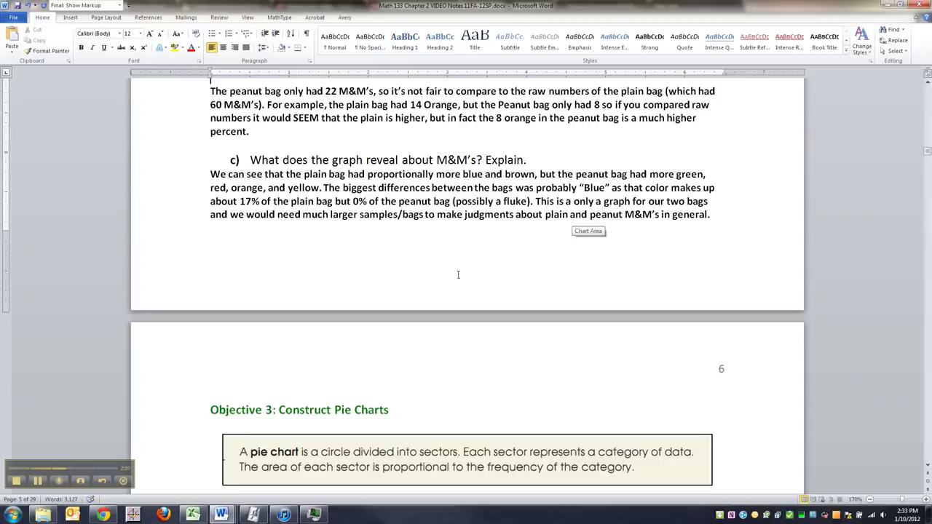
pyautogui.click(324, 262)
pyautogui.scroll(3, 558, 331)
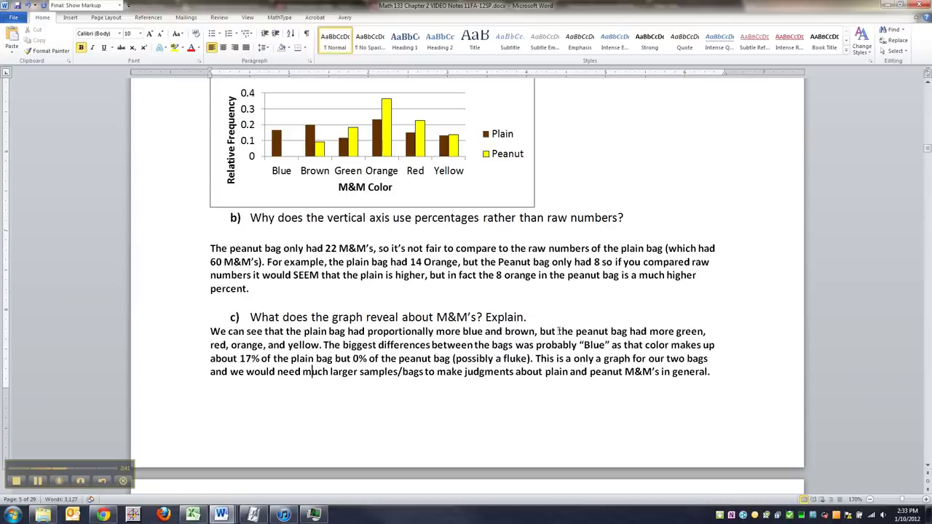
# Select and review the closing sentences of the c) answer
pyautogui.moveTo(695, 376); pyautogui.dragTo(452, 358)
pyautogui.click(493, 371)
pyautogui.scroll(-5, 494, 371)
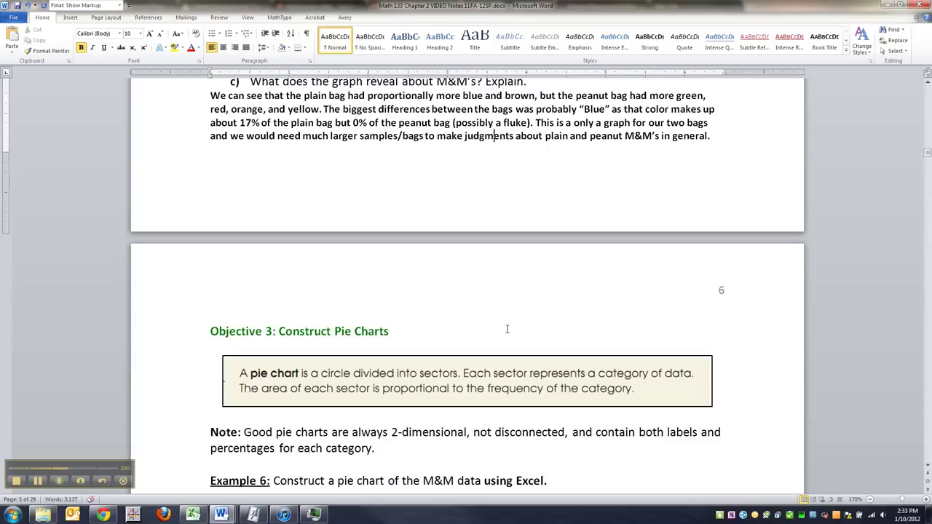
pyautogui.moveTo(537, 123); pyautogui.dragTo(711, 142)
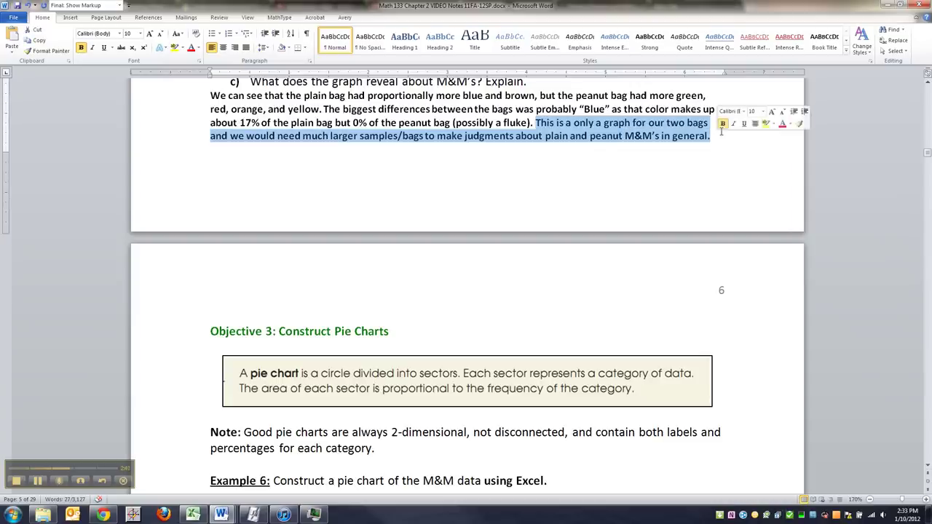
pyautogui.click(438, 225)
pyautogui.scroll(-3, 438, 225)
pyautogui.scroll(-3, 437, 225)
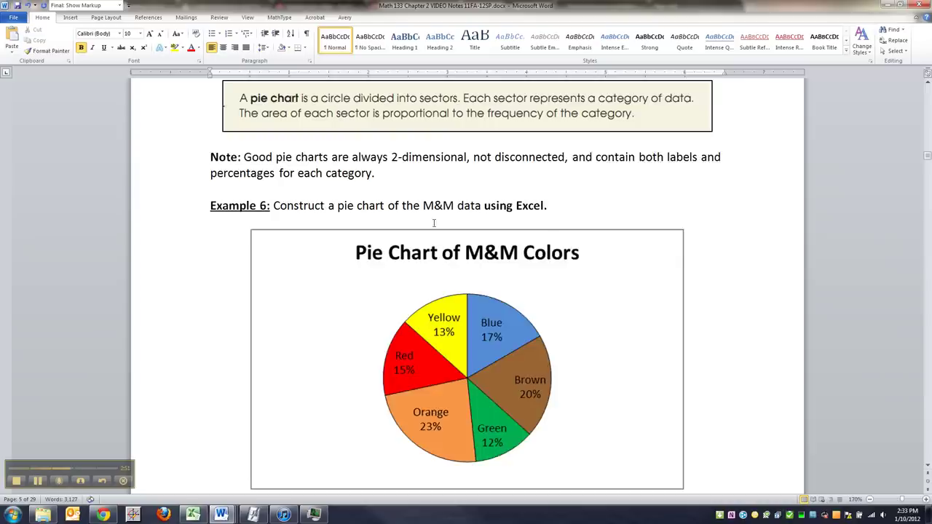
pyautogui.scroll(1, 394, 173)
# Switch to the Excel workbook Ch2_Video_Excel_Tuckey.xlsx with the M&M data
pyautogui.click(388, 209)
pyautogui.scroll(-2, 390, 218)
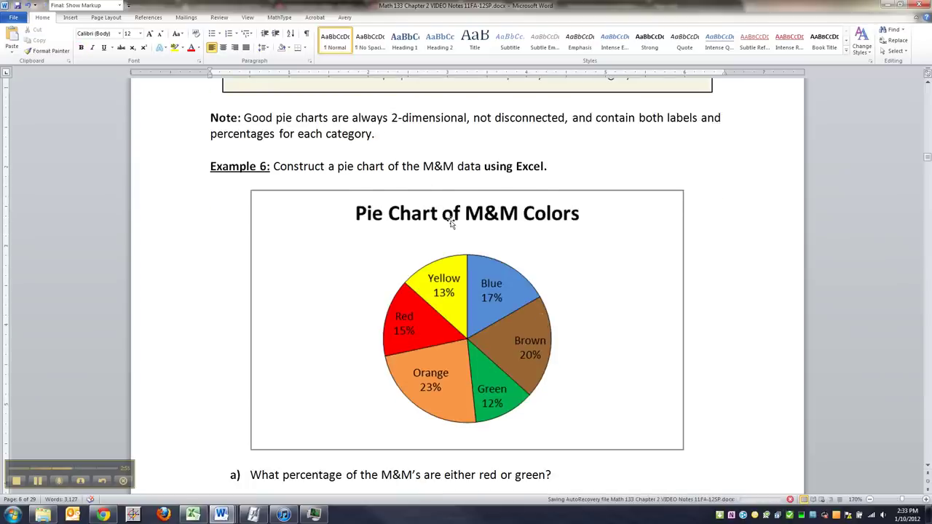
pyautogui.scroll(3, 445, 228)
pyautogui.click(442, 172)
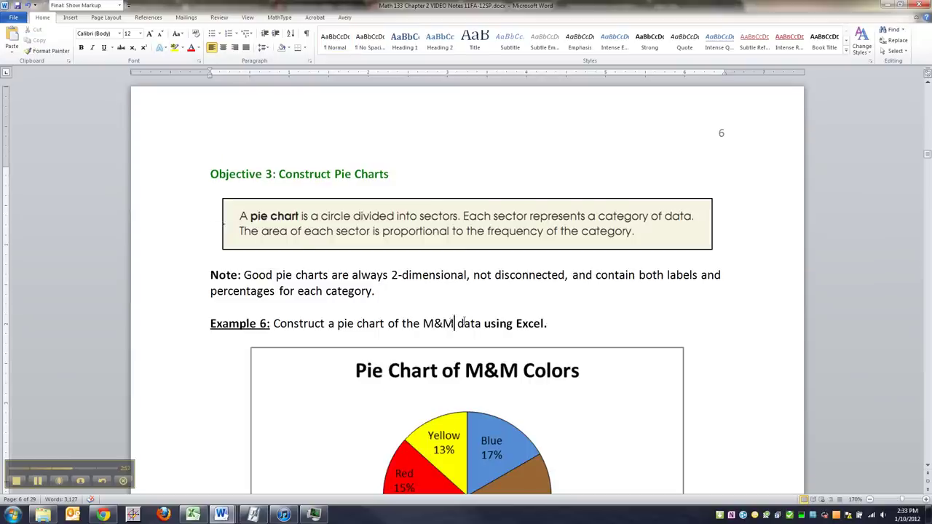
pyautogui.scroll(-3, 452, 318)
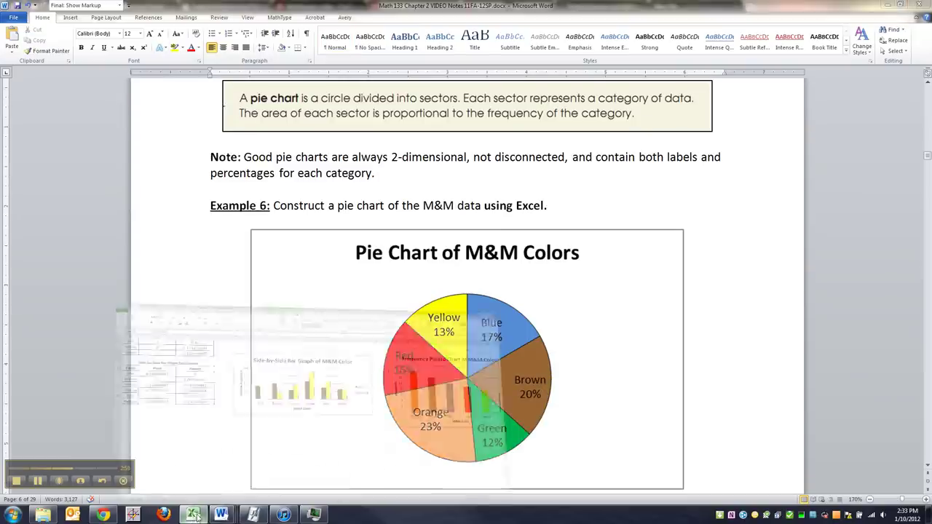
pyautogui.click(228, 364)
# Insert a 2-D pie chart of the plain M&M colors and frequencies in A2:B7
pyautogui.scroll(4, 228, 339)
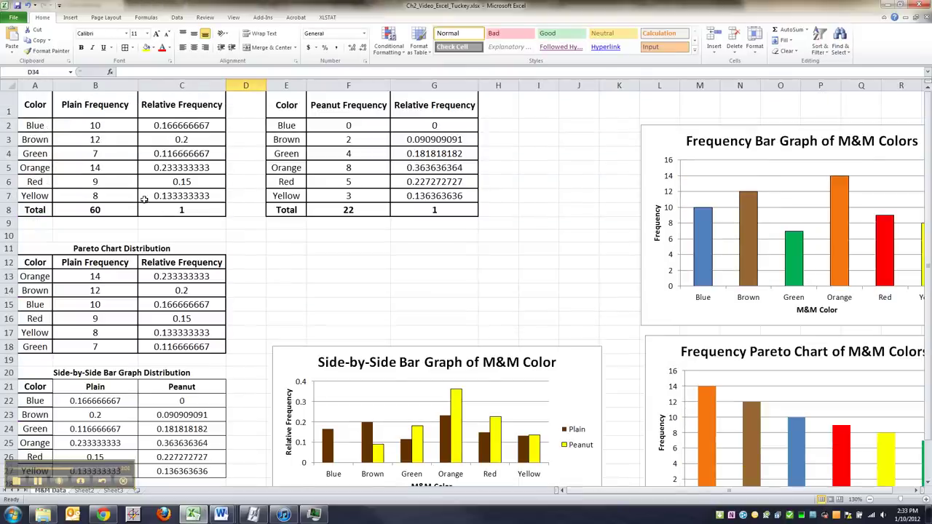
pyautogui.moveTo(29, 125); pyautogui.dragTo(76, 193)
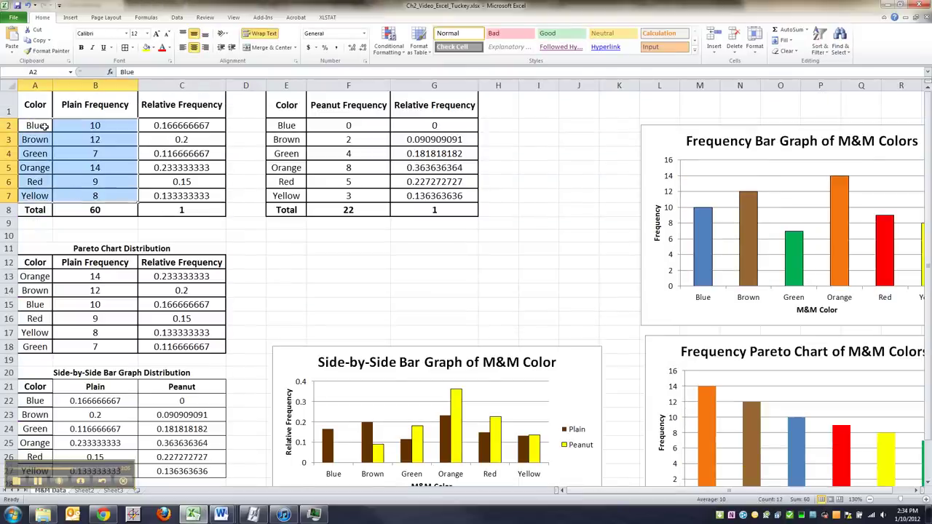
pyautogui.moveTo(36, 106); pyautogui.dragTo(81, 198)
pyautogui.click(75, 169)
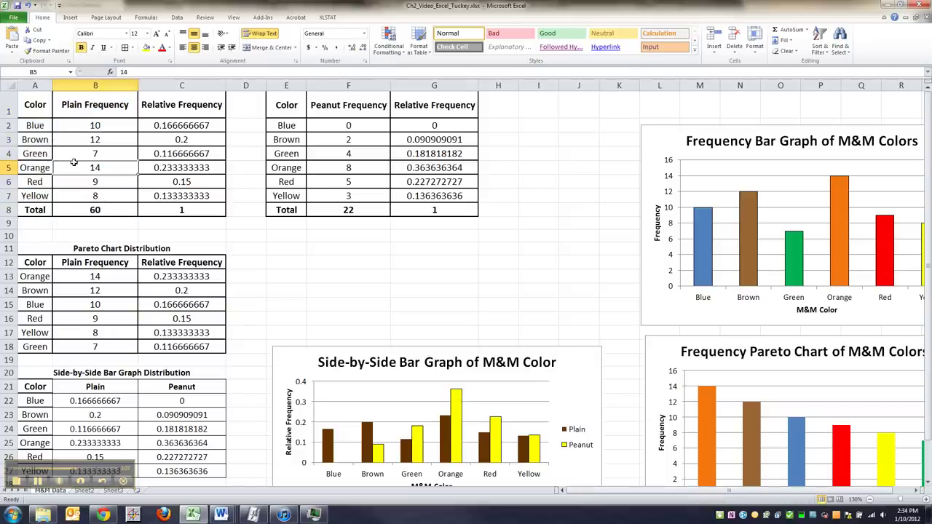
pyautogui.click(36, 102)
pyautogui.click(71, 102)
pyautogui.moveTo(40, 126); pyautogui.dragTo(84, 194)
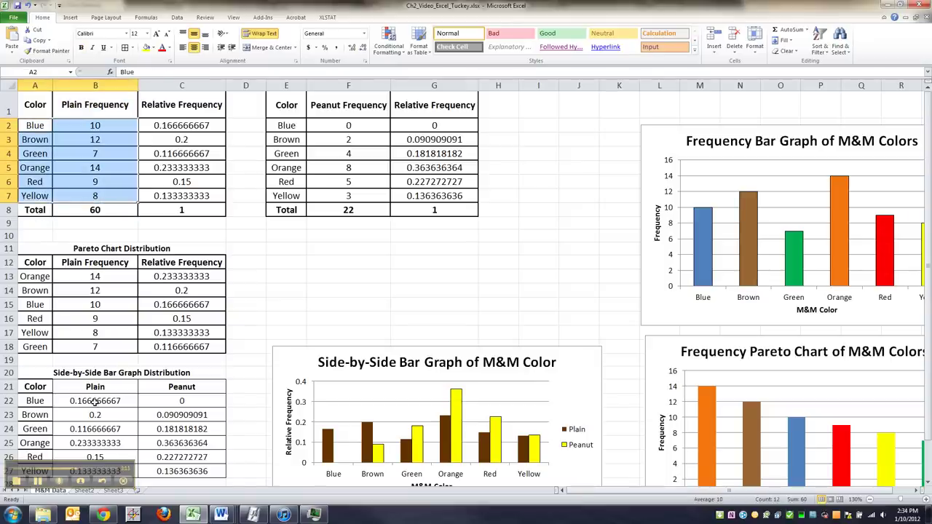
pyautogui.click(70, 17)
pyautogui.click(227, 38)
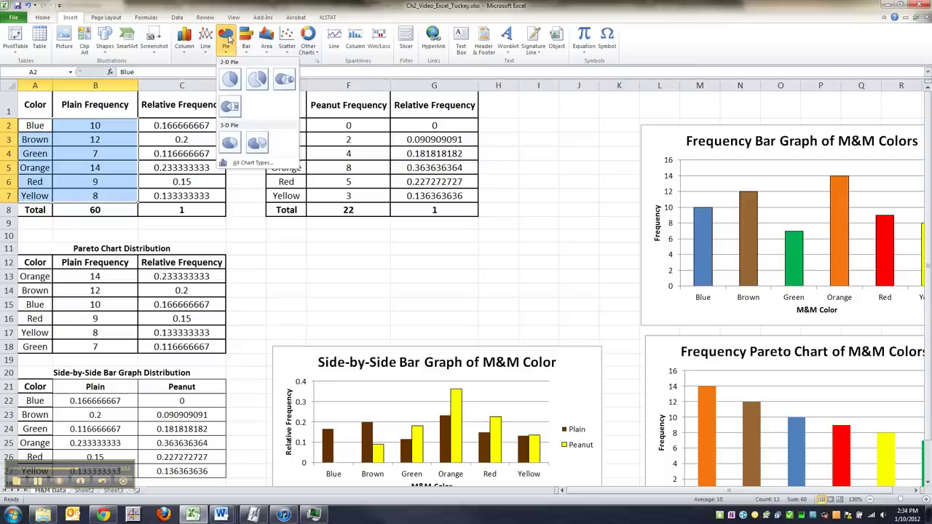
pyautogui.click(230, 80)
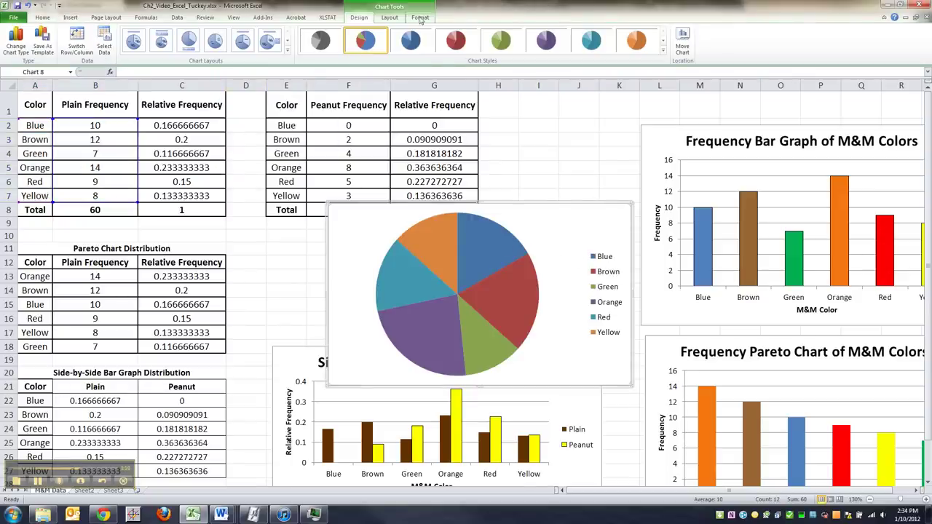
# Add the title 'Pie Chart of Plain M&M Colors' above the chart and delete the legend
pyautogui.click(389, 17)
pyautogui.click(150, 42)
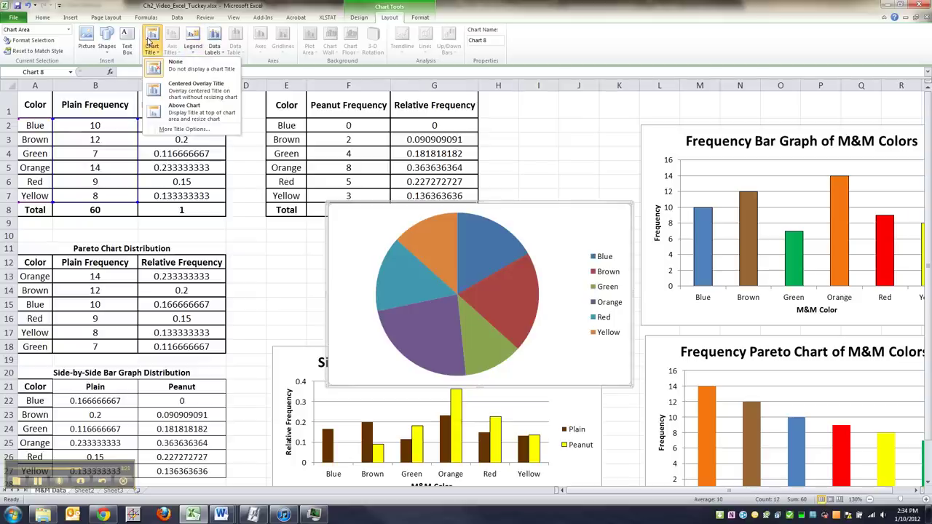
pyautogui.click(169, 110)
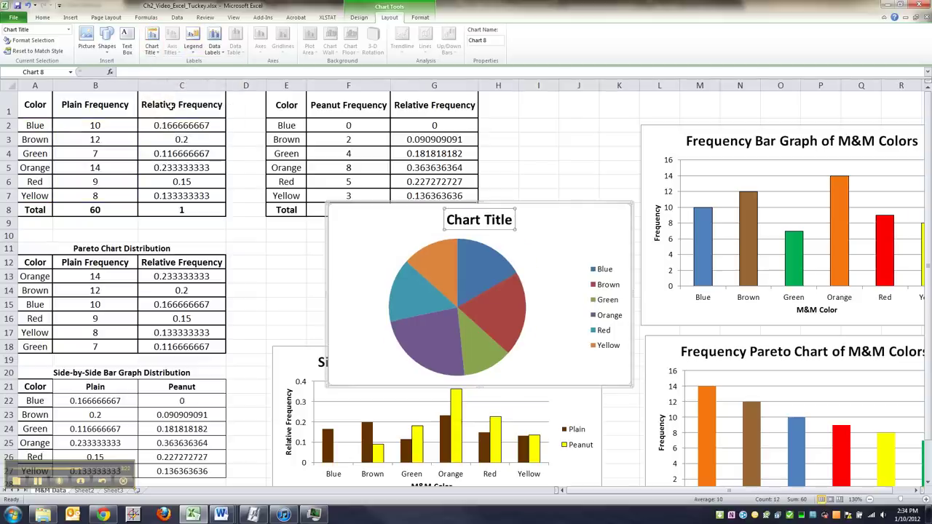
pyautogui.write('Pie Chart o')
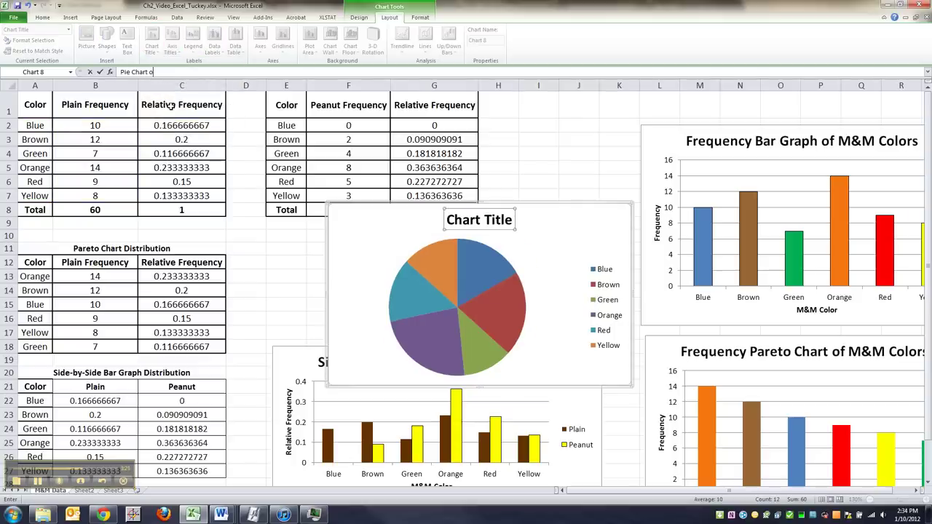
pyautogui.write('f Plain ')
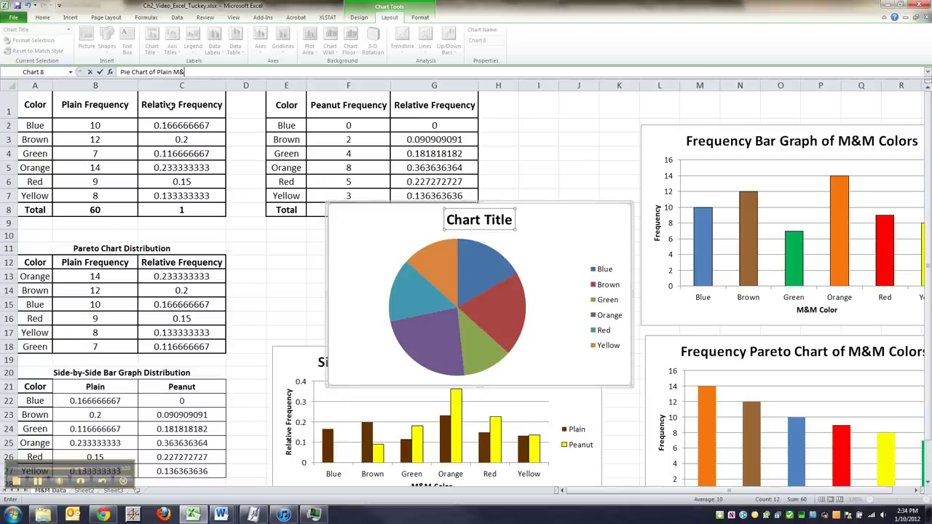
pyautogui.write('M&M Colors')
pyautogui.press('Return')
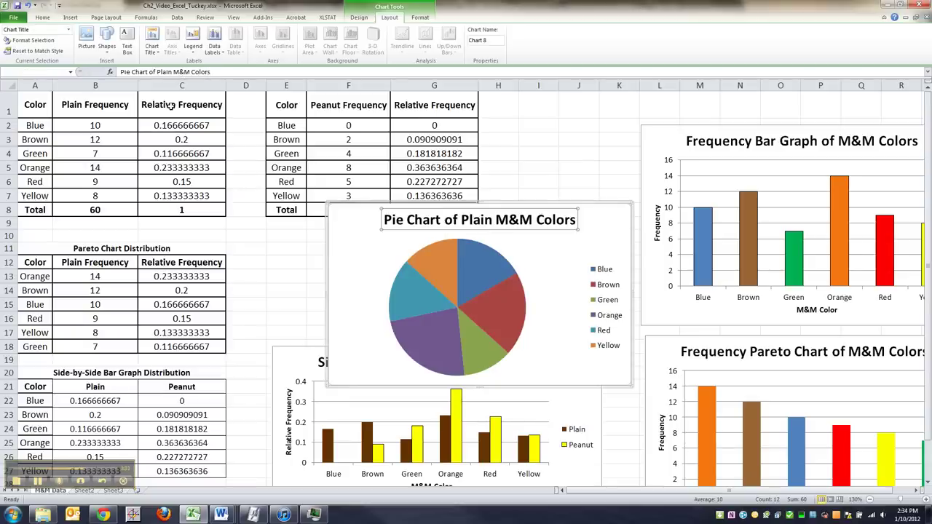
pyautogui.click(616, 284)
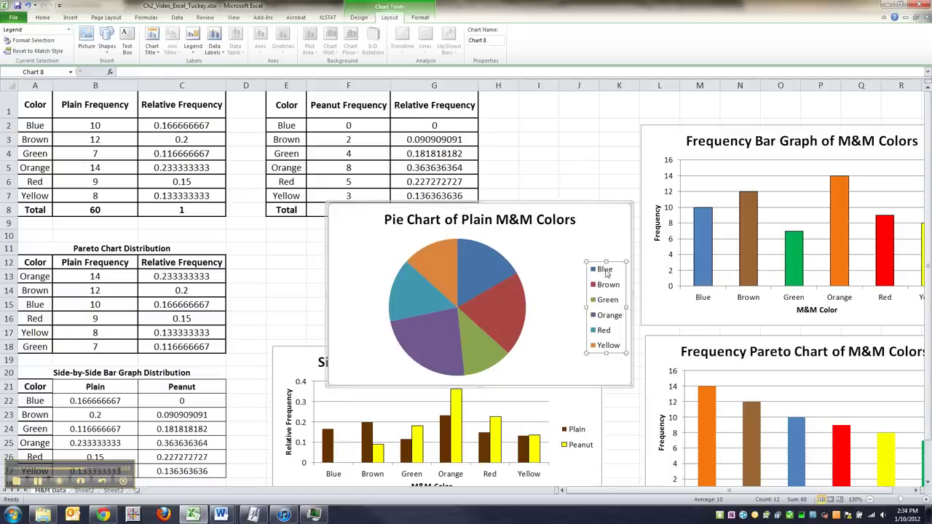
pyautogui.press('Delete')
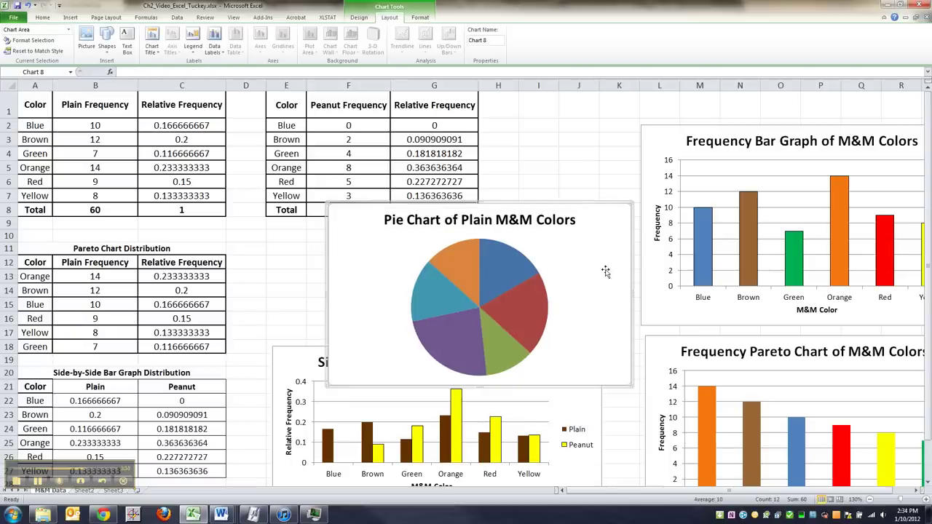
# Add frequency data labels to the pie wedges and view their formatting settings
pyautogui.rightClick(502, 267)
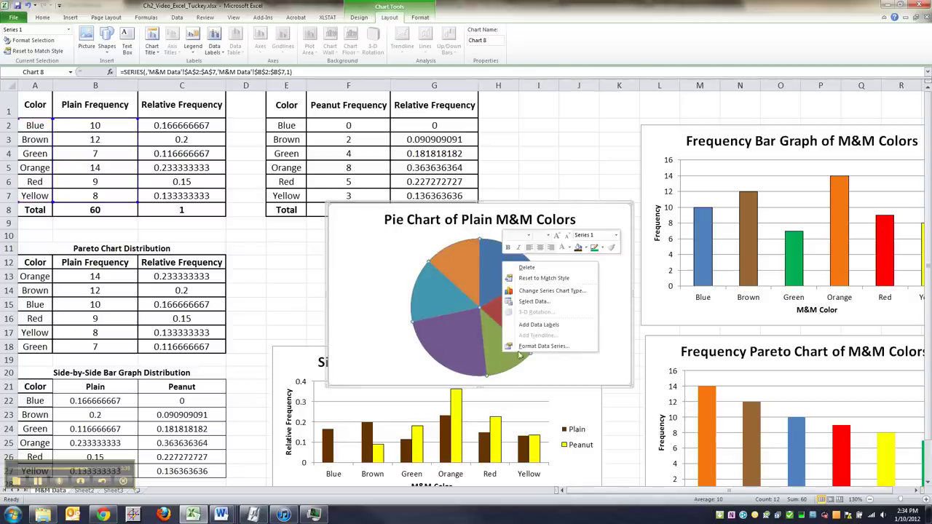
pyautogui.click(531, 330)
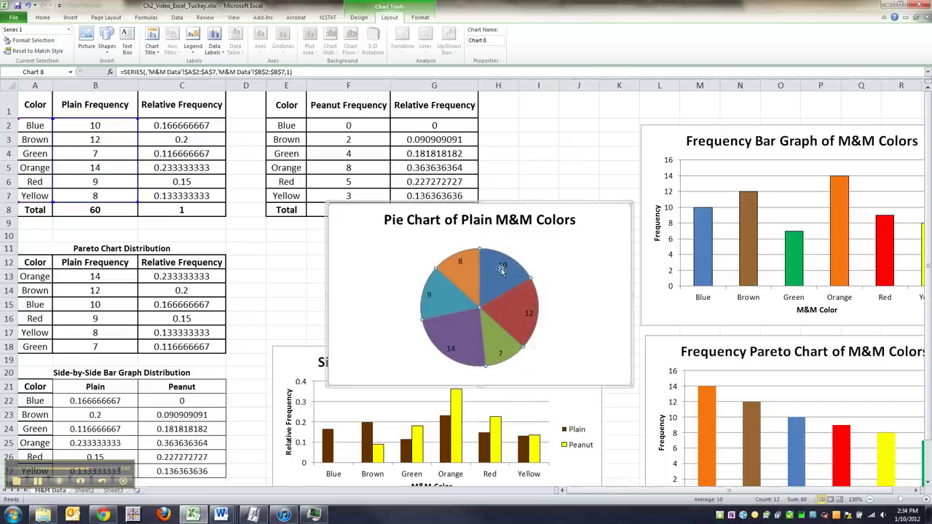
pyautogui.rightClick(502, 270)
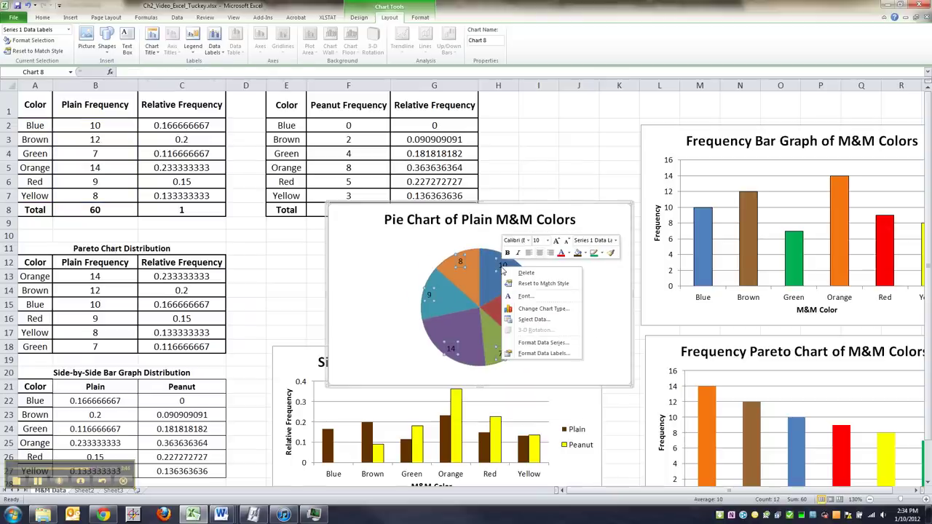
pyautogui.click(525, 353)
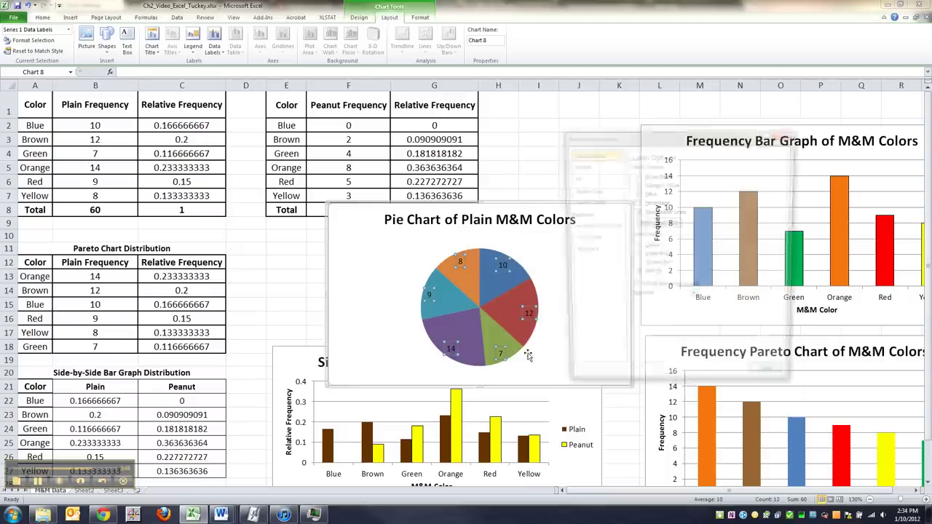
pyautogui.click(550, 277)
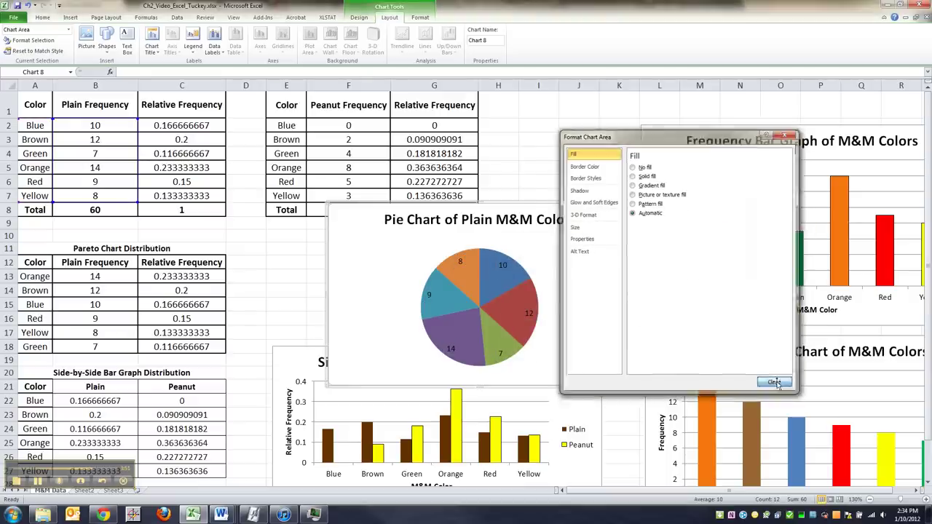
pyautogui.click(774, 383)
pyautogui.click(553, 305)
# Label each wedge with Category Name and Percentage, unchecking Value
pyautogui.rightClick(500, 269)
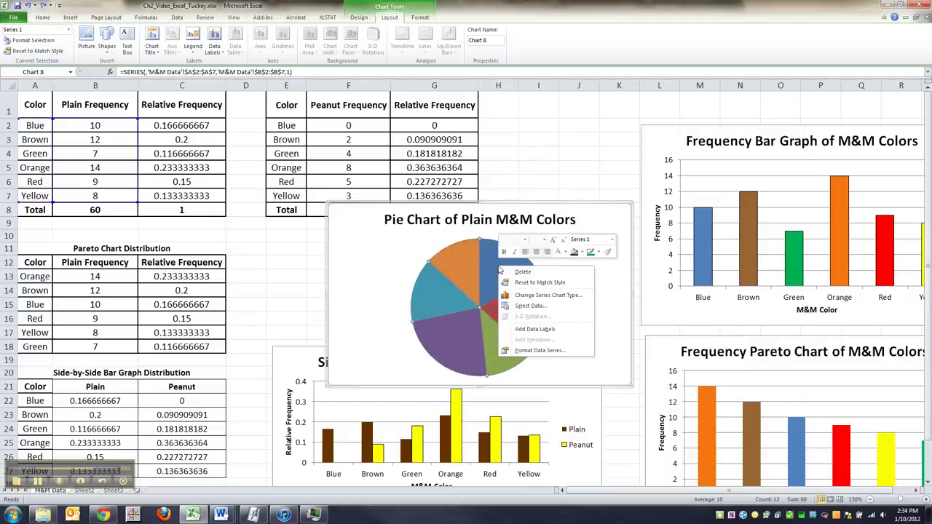
pyautogui.click(535, 329)
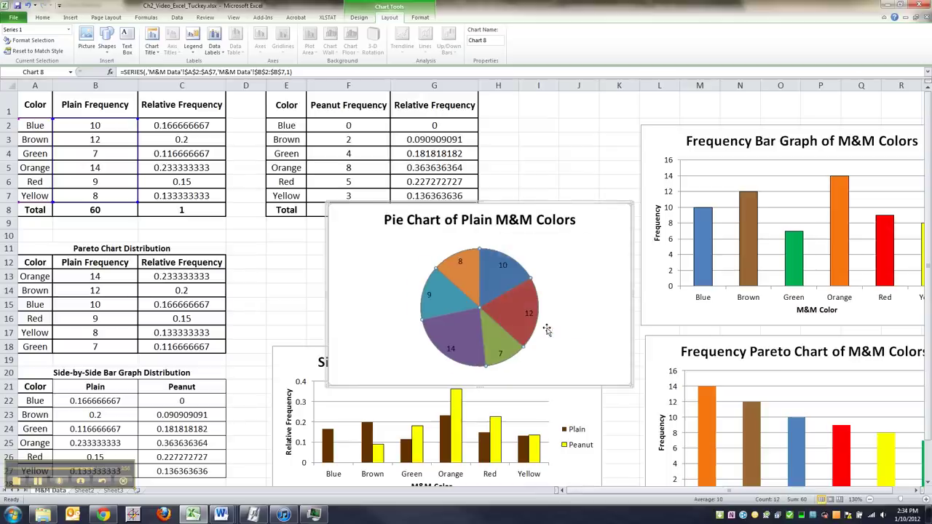
pyautogui.click(503, 268)
pyautogui.rightClick(503, 268)
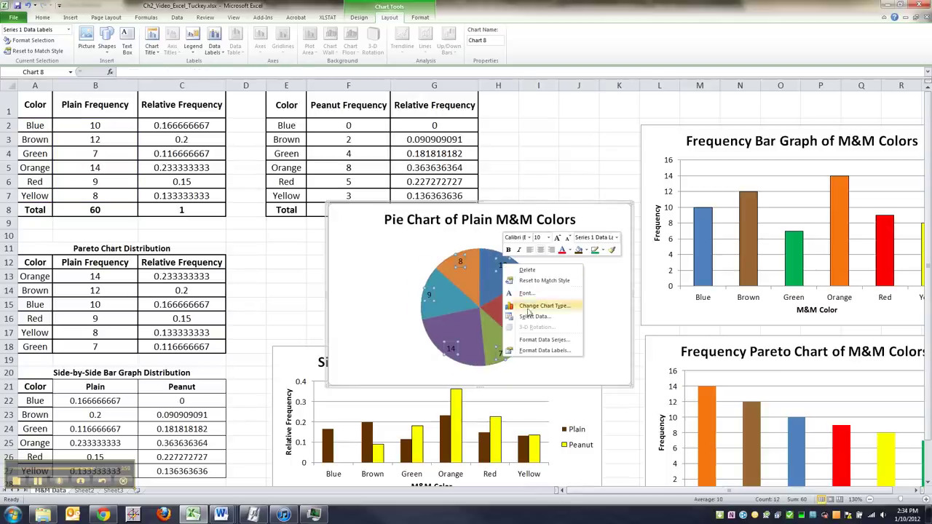
pyautogui.click(537, 347)
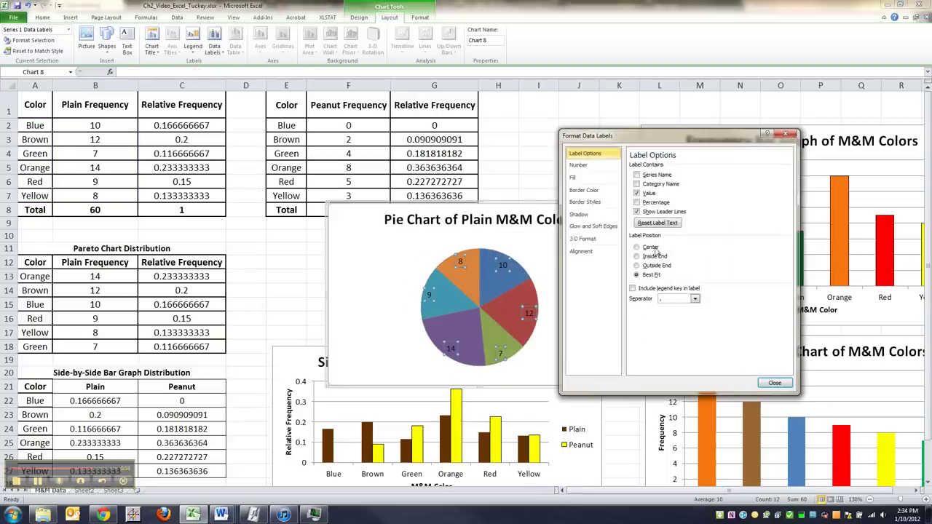
pyautogui.click(647, 203)
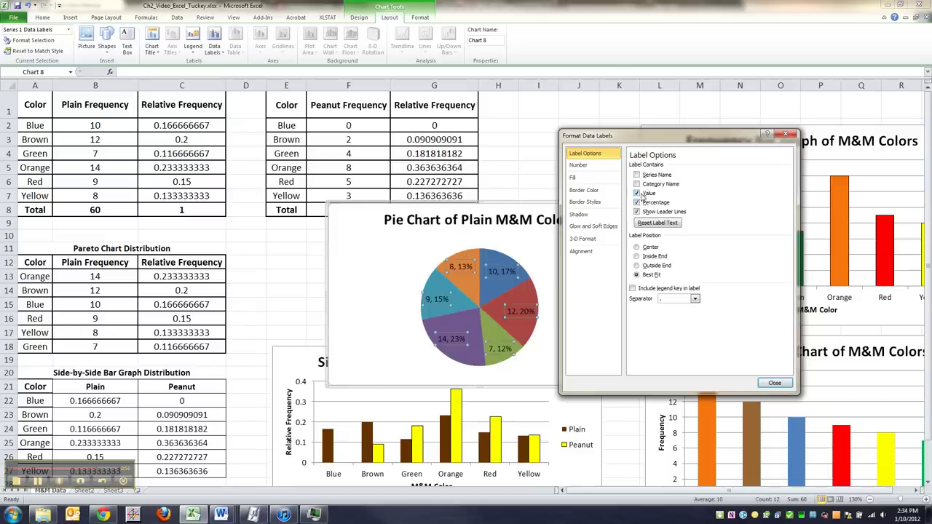
pyautogui.click(637, 194)
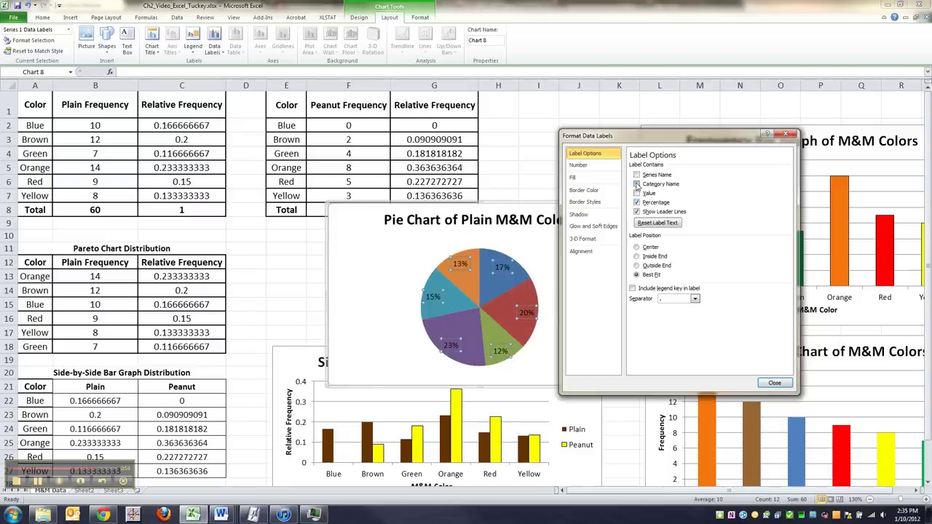
pyautogui.click(636, 184)
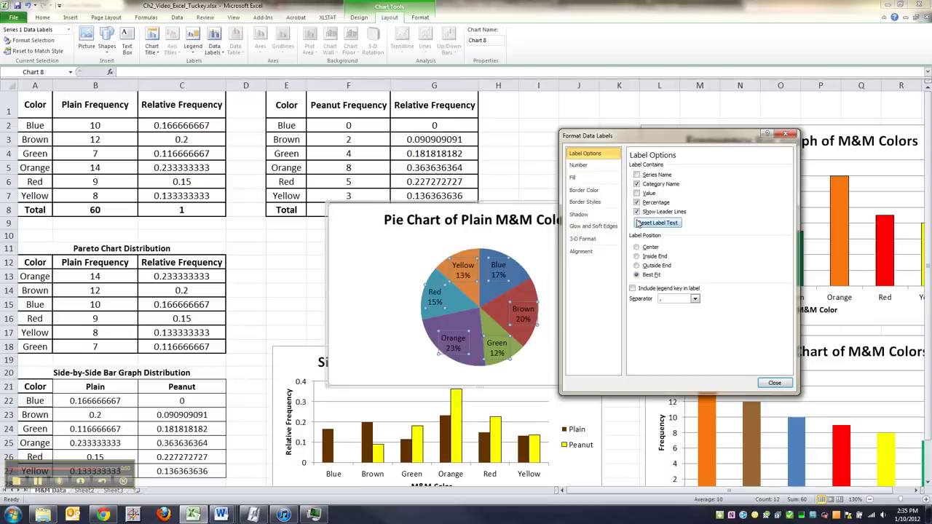
pyautogui.click(774, 383)
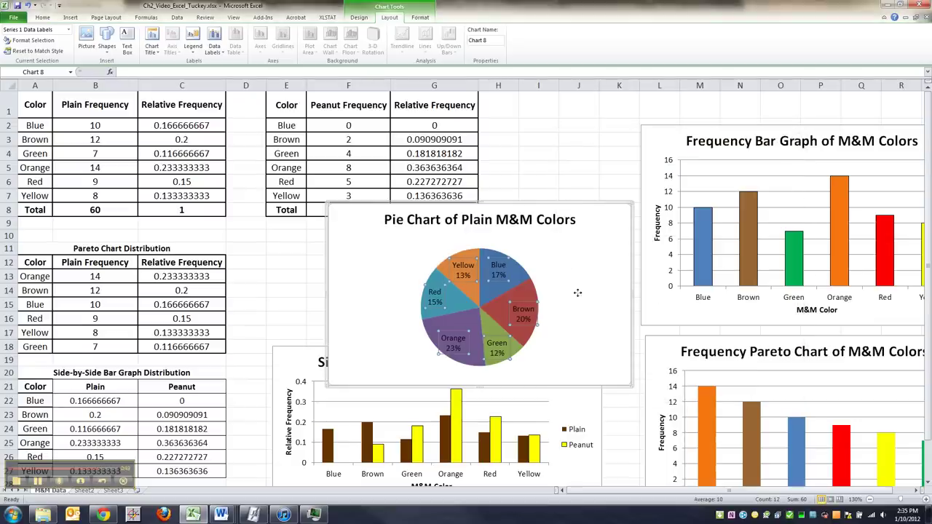
# Fill the Yellow pie wedge with yellow from the Shape Fill palette
pyautogui.click(554, 260)
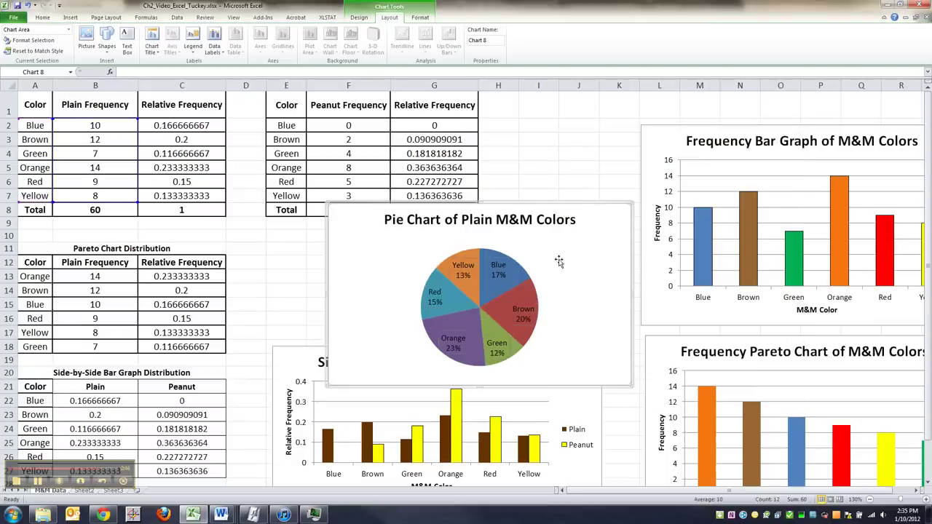
pyautogui.click(466, 260)
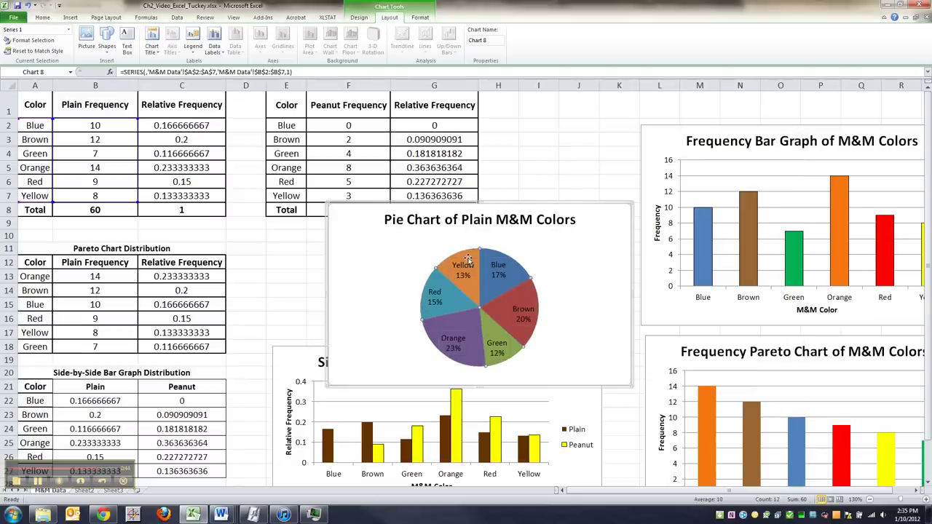
pyautogui.moveTo(470, 256); pyautogui.dragTo(515, 349)
pyautogui.click(467, 260)
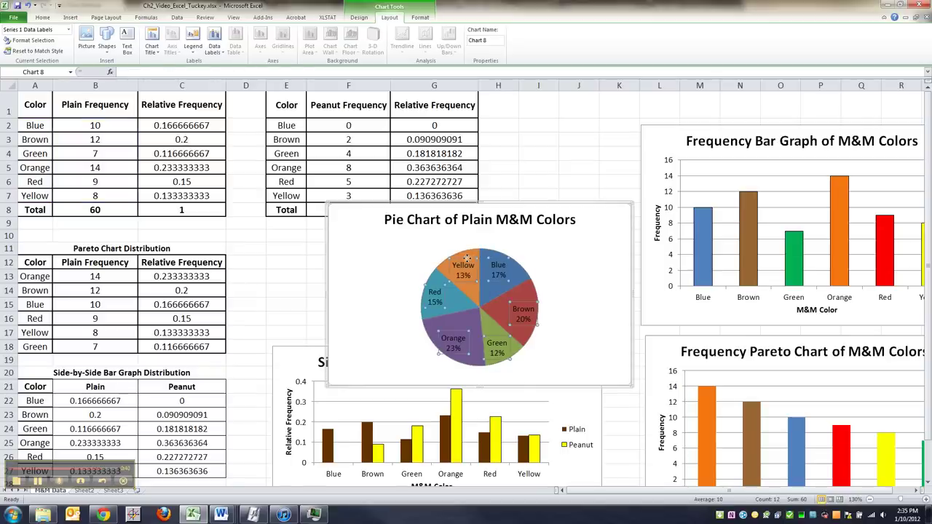
pyautogui.click(468, 256)
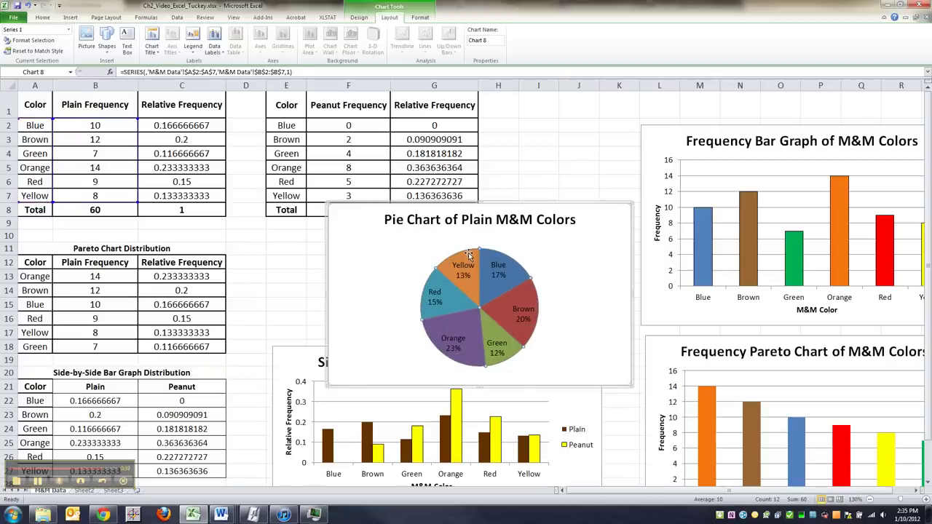
pyautogui.click(468, 256)
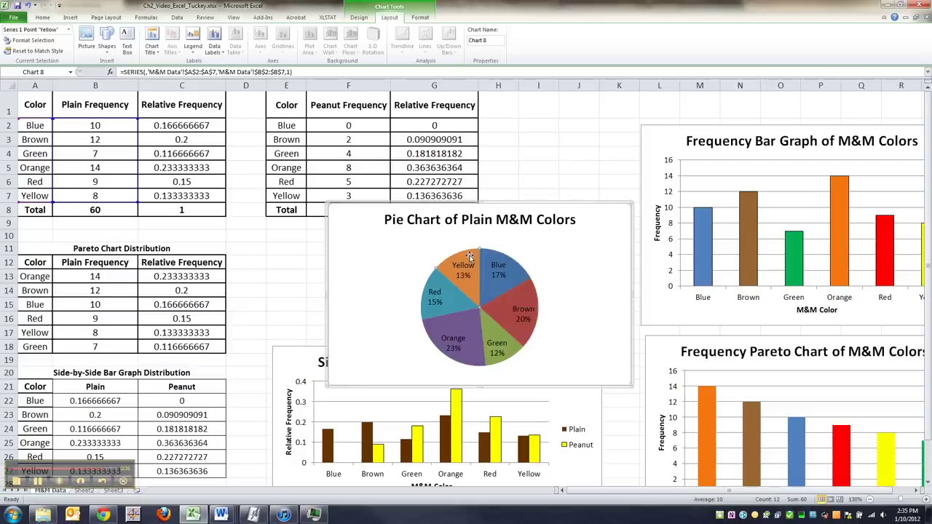
pyautogui.rightClick(469, 256)
pyautogui.click(555, 242)
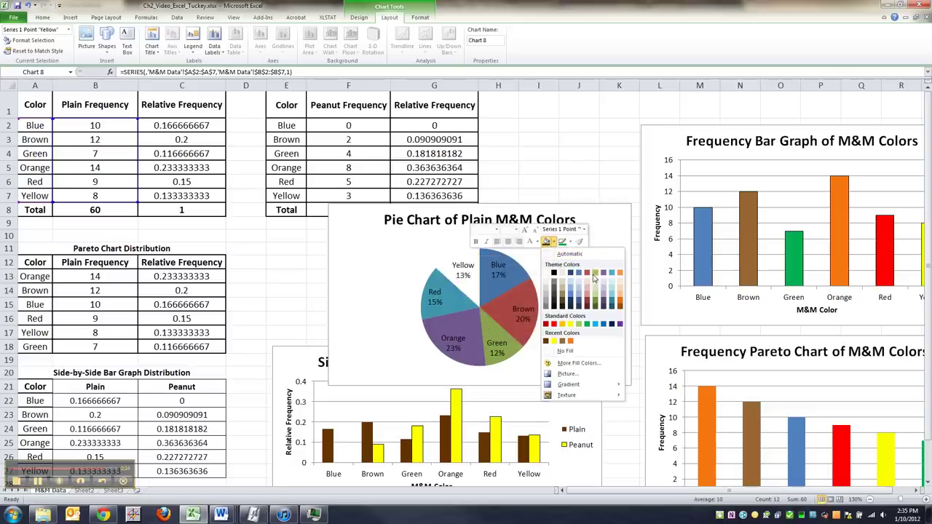
pyautogui.click(571, 325)
# Recolor the Blue wedge blue and the Brown wedge brown
pyautogui.click(405, 372)
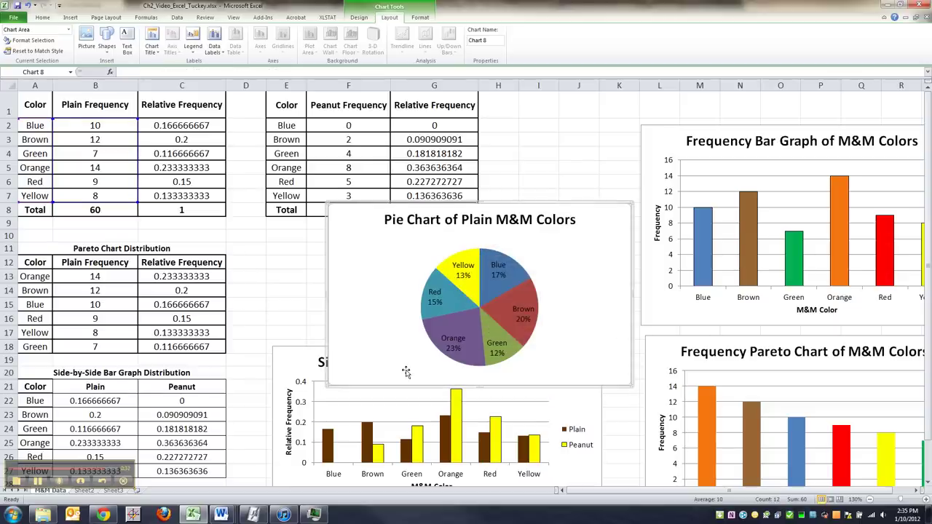
pyautogui.click(524, 277)
pyautogui.click(519, 274)
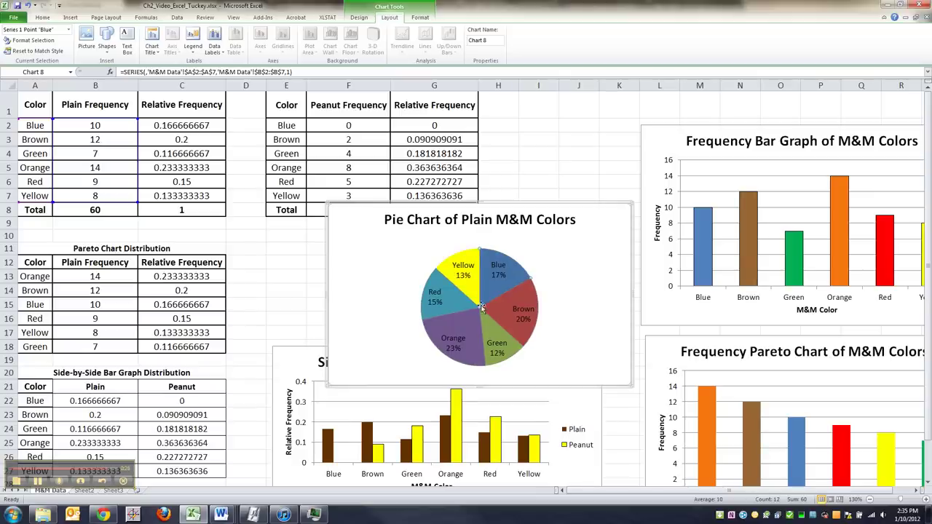
pyautogui.rightClick(519, 275)
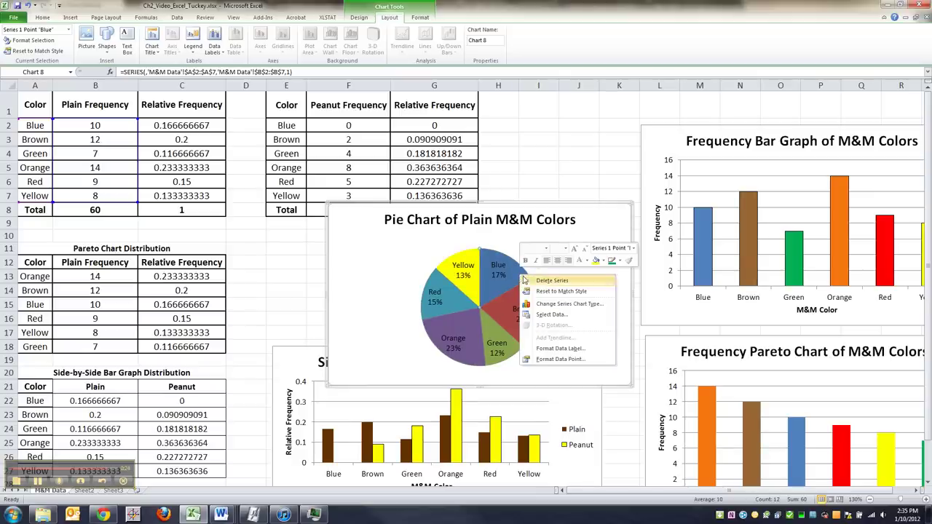
pyautogui.click(603, 260)
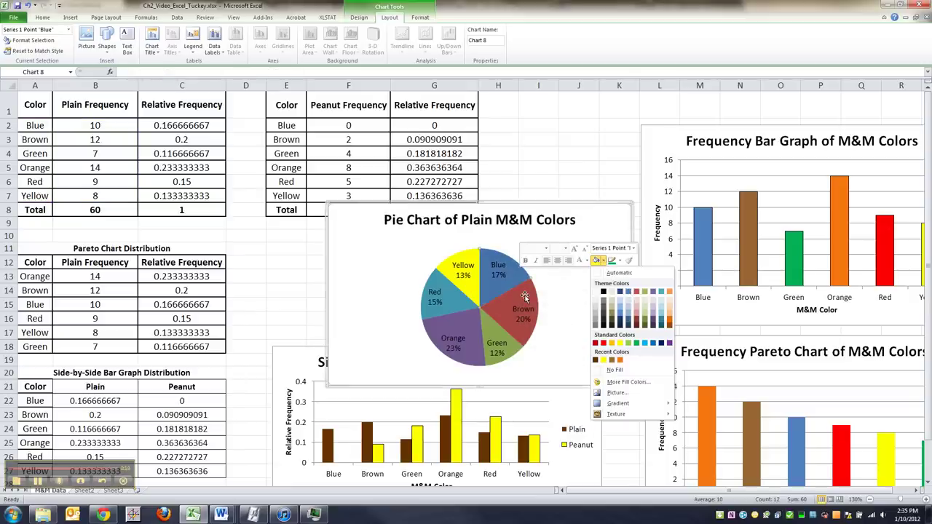
pyautogui.click(626, 292)
pyautogui.click(524, 297)
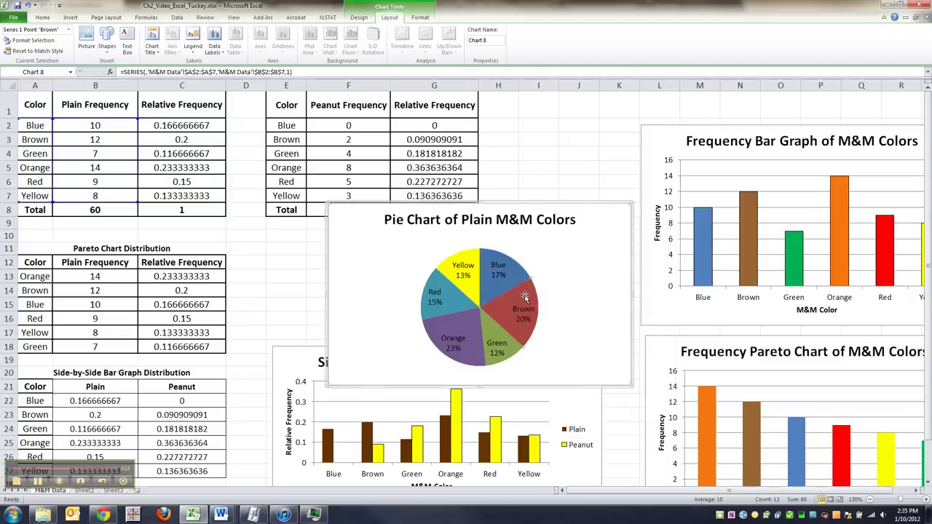
pyautogui.rightClick(524, 296)
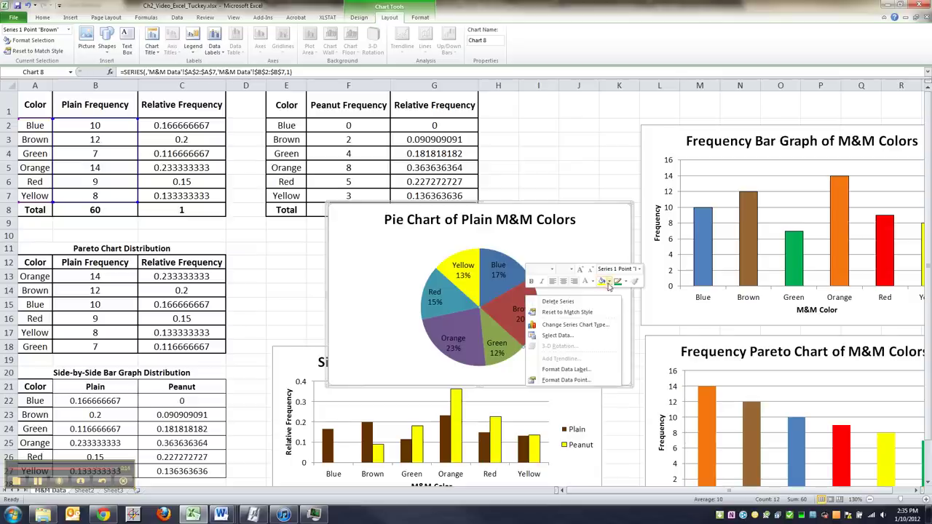
pyautogui.click(607, 280)
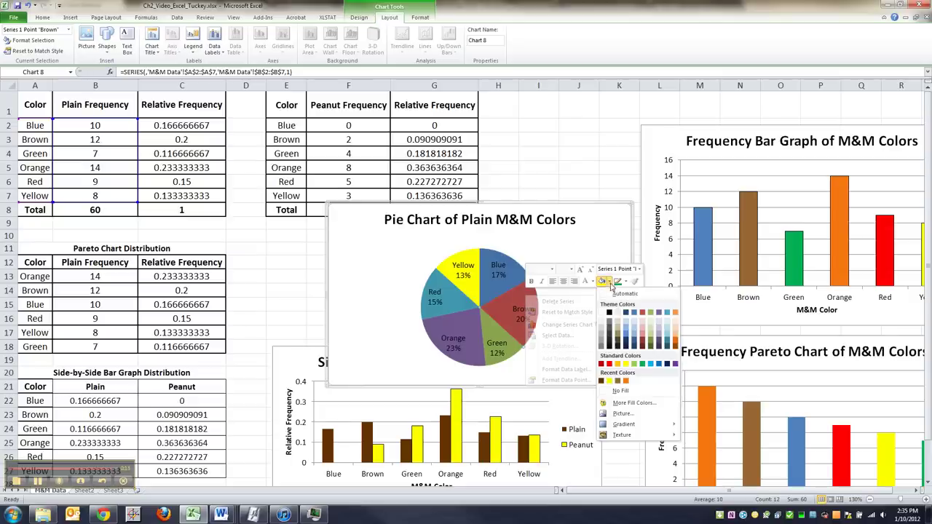
pyautogui.click(610, 382)
# Move the pie chart up and to the left on the spreadsheet
pyautogui.moveTo(109, 473); pyautogui.dragTo(149, 432)
pyautogui.click(144, 424)
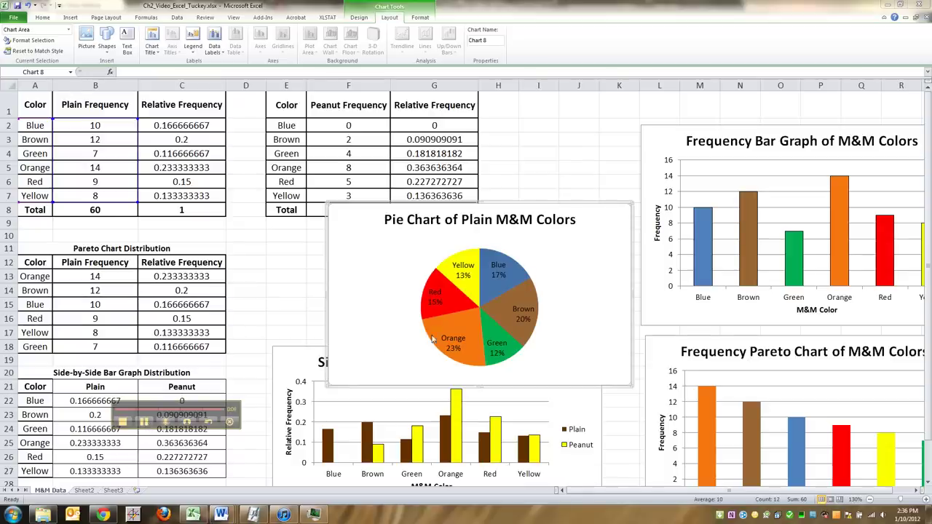
pyautogui.click(574, 262)
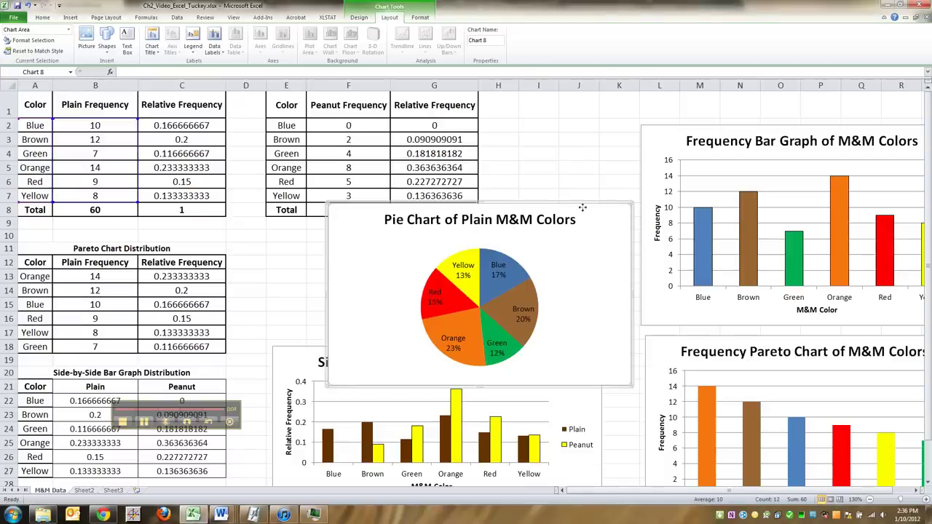
pyautogui.moveTo(582, 208); pyautogui.dragTo(553, 155)
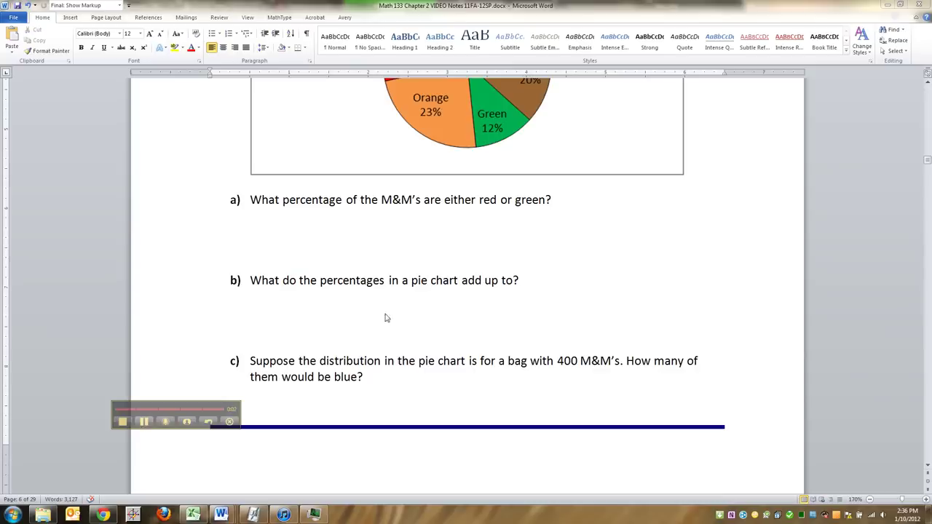